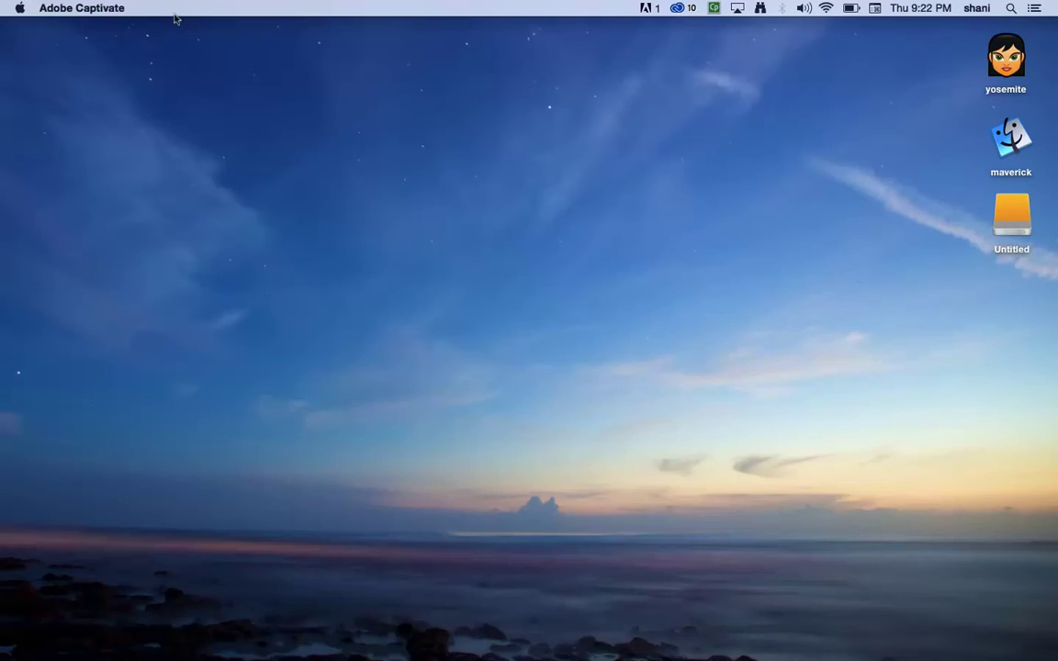
# - Open the Untitled external drive to confirm it is empty, then close its window
pyautogui.click(101, 31)
pyautogui.click(1002, 216)
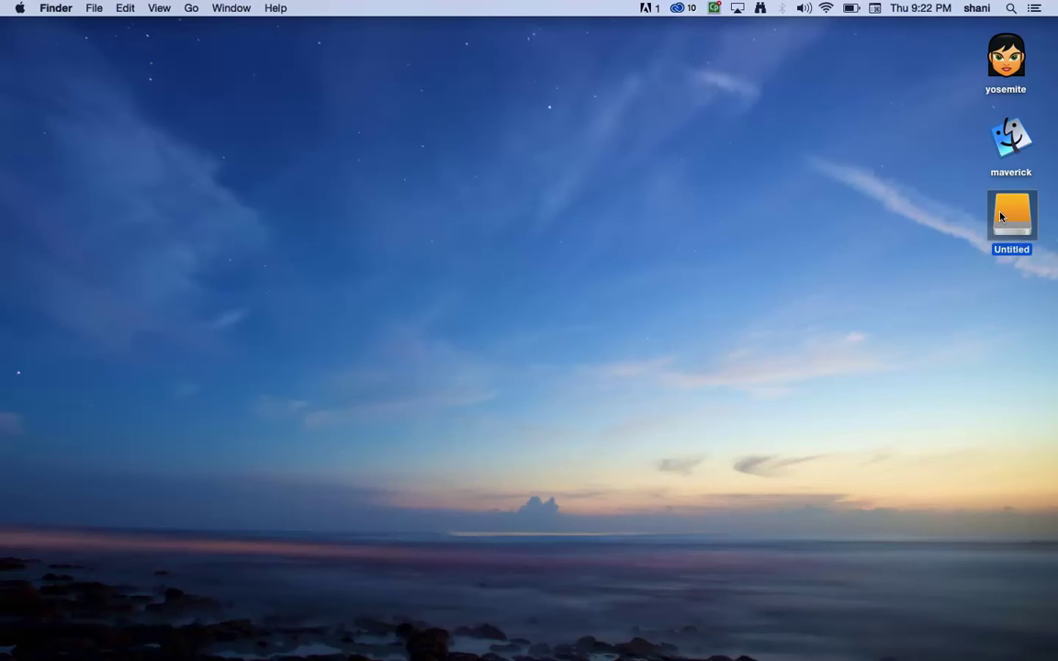
pyautogui.doubleClick(1001, 216)
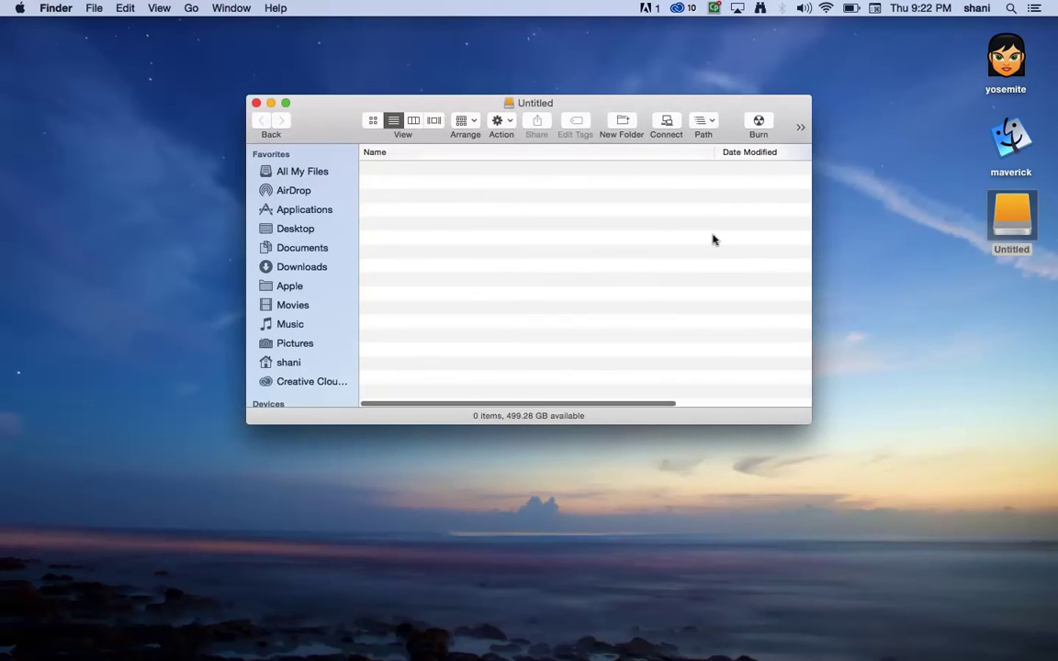
pyautogui.click(256, 102)
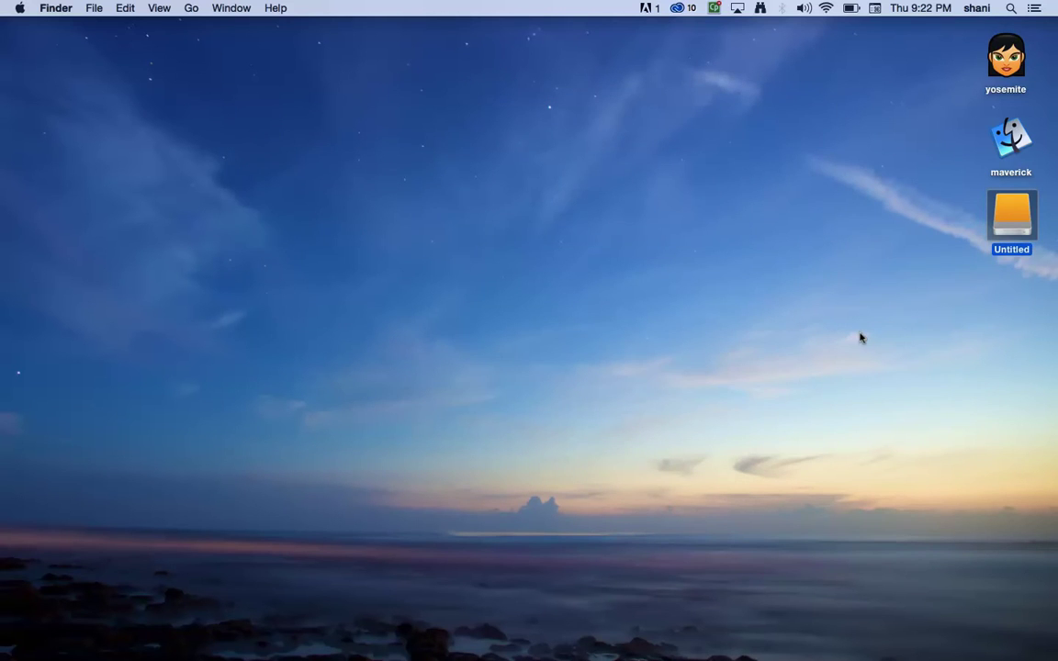
# - Rename the Untitled drive on the desktop to 'Backup'
pyautogui.click(1012, 248)
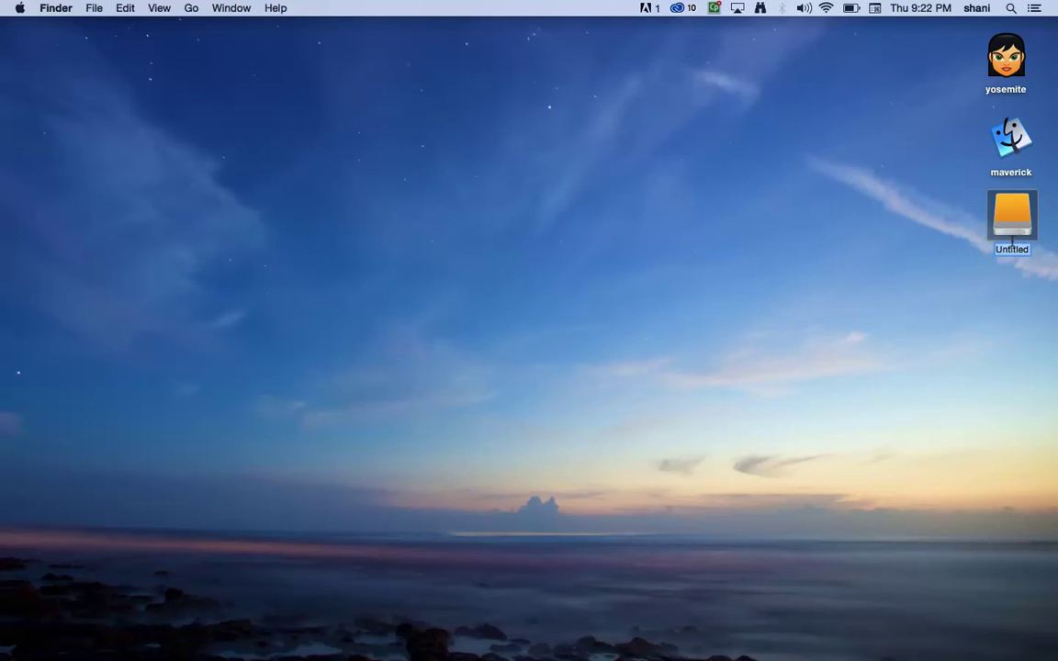
pyautogui.write('Backup')
pyautogui.click(1008, 385)
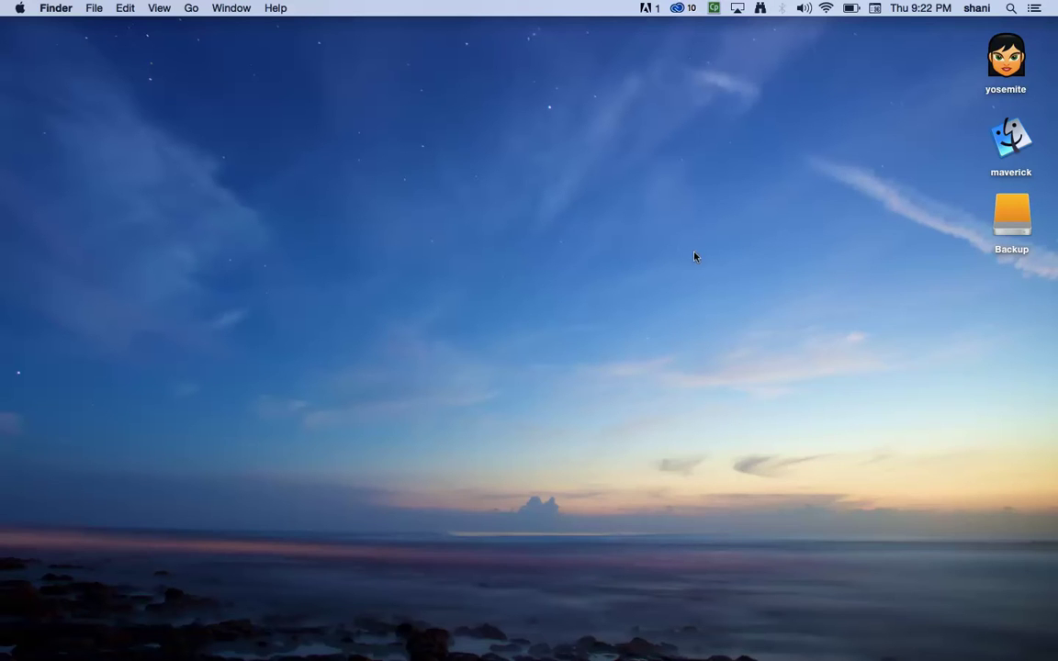
# - Open the Time Machine pane in System Preferences from the Apple menu
pyautogui.click(20, 8)
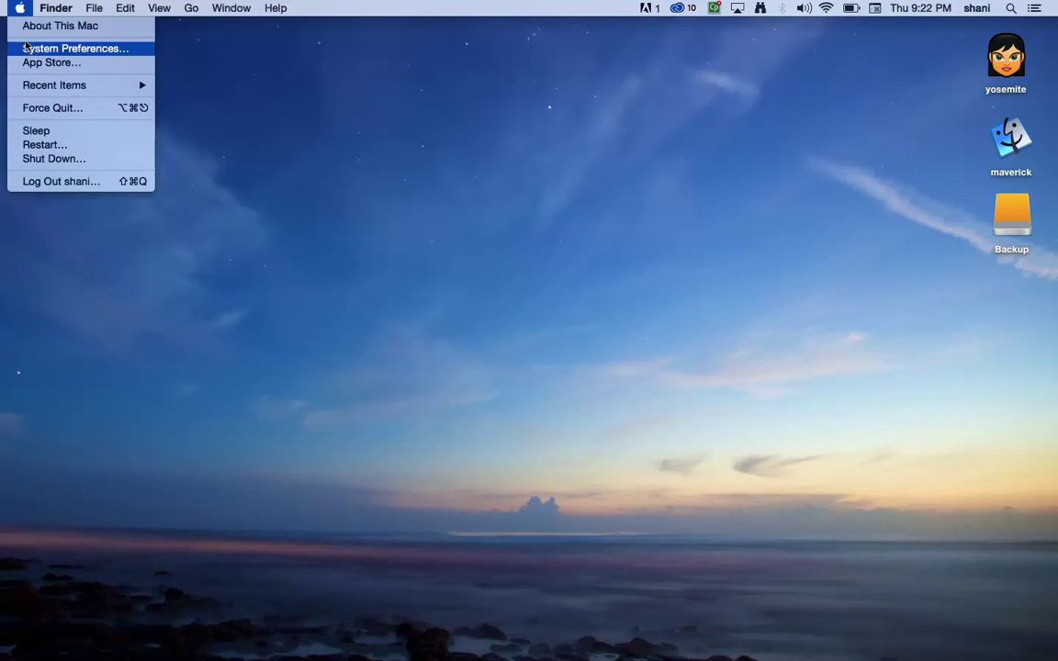
pyautogui.click(25, 48)
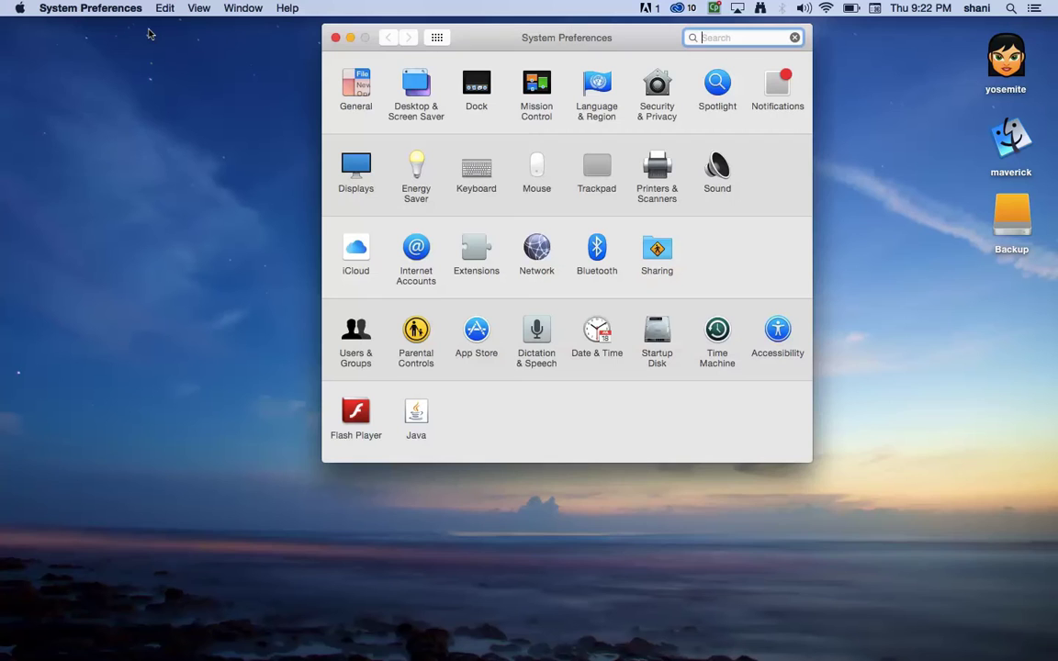
pyautogui.click(716, 328)
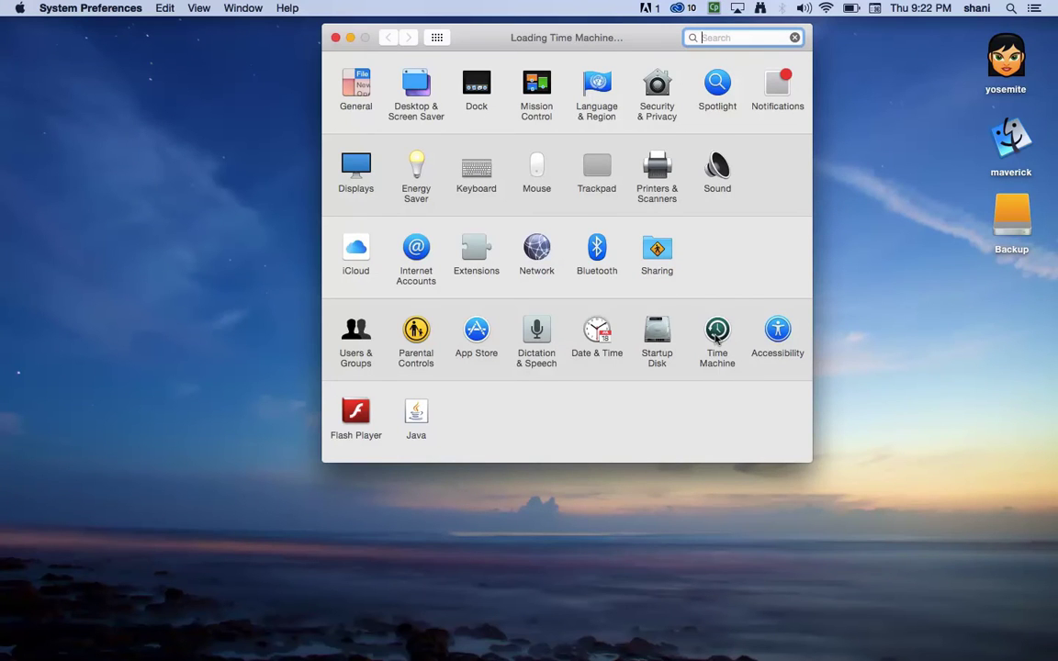
# - Switch Time Machine on and use the Backup drive as its backup disk
pyautogui.click(422, 215)
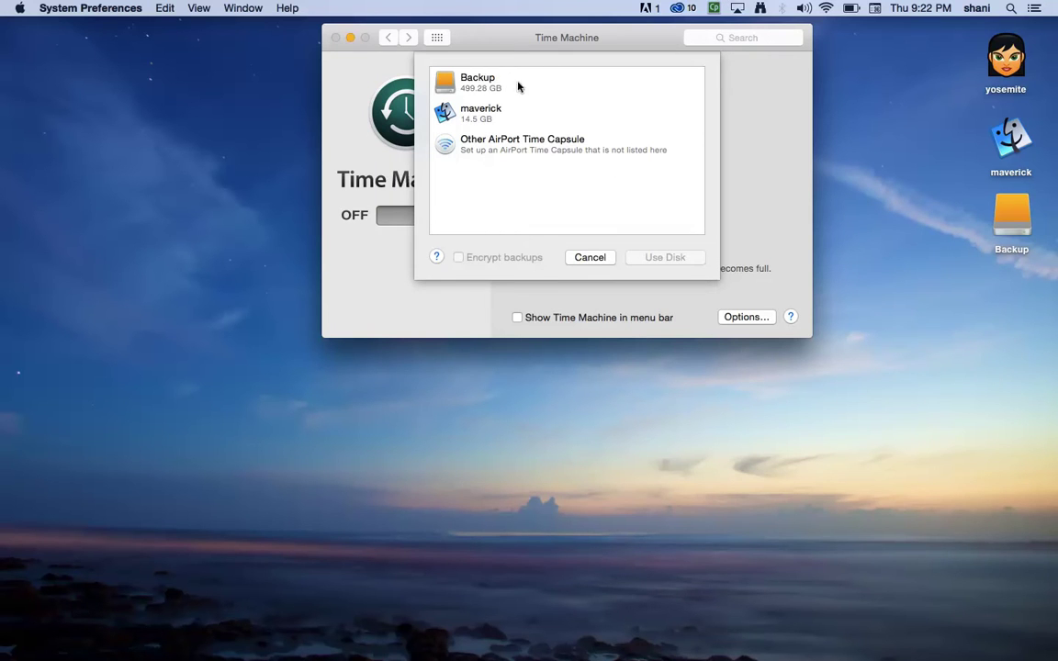
pyautogui.click(475, 80)
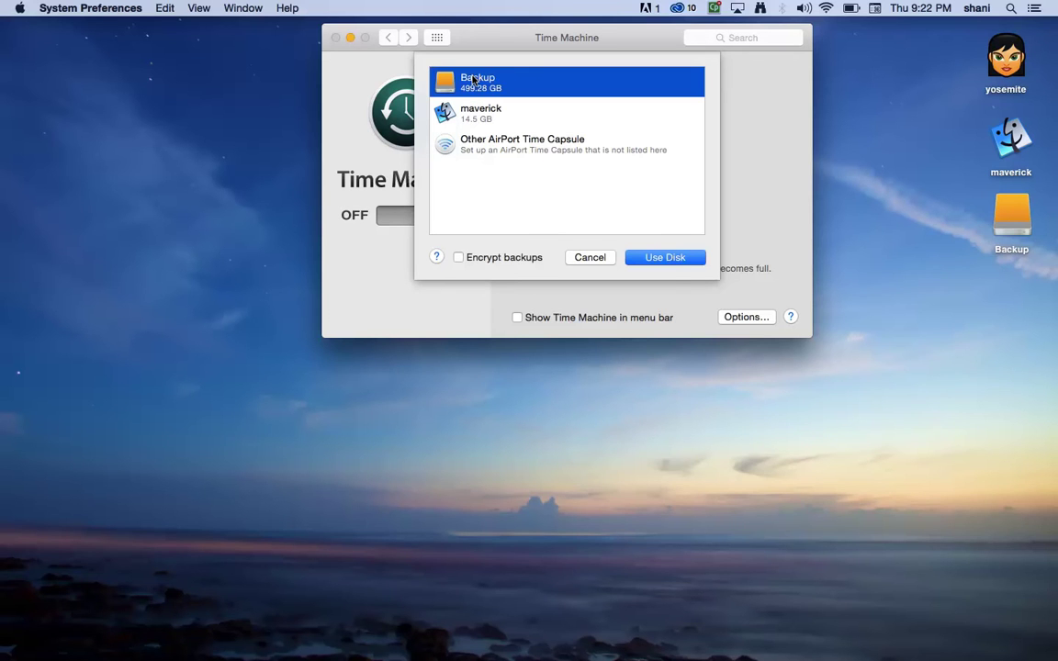
pyautogui.click(675, 258)
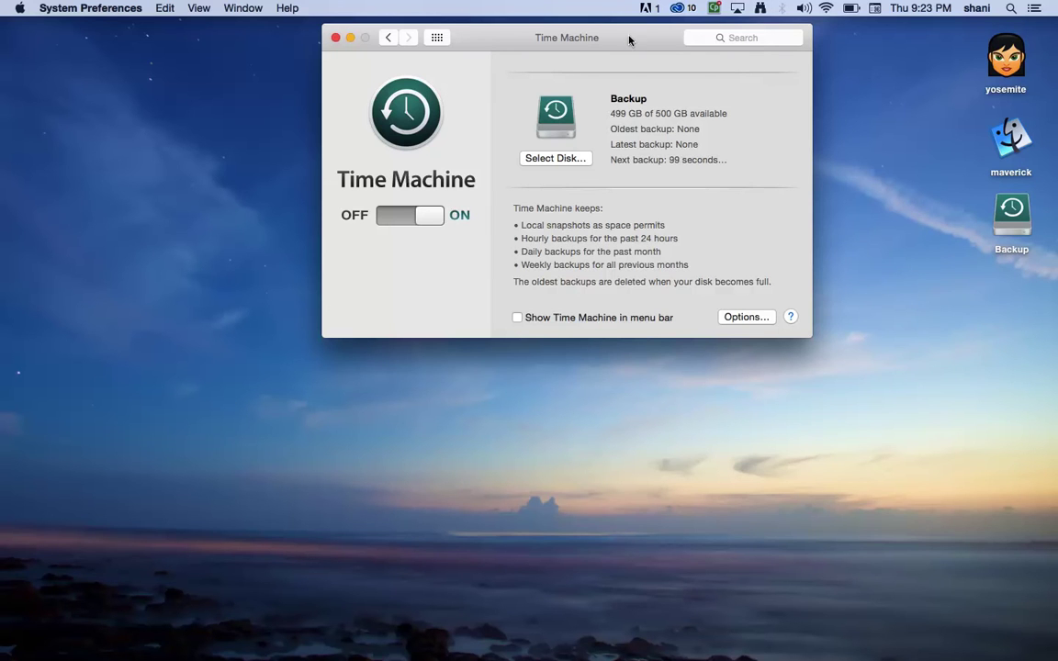
# - Add the maverick drive (45.82 GB) to Time Machine's exclusion list and save the options
pyautogui.moveTo(634, 34); pyautogui.dragTo(776, 41)
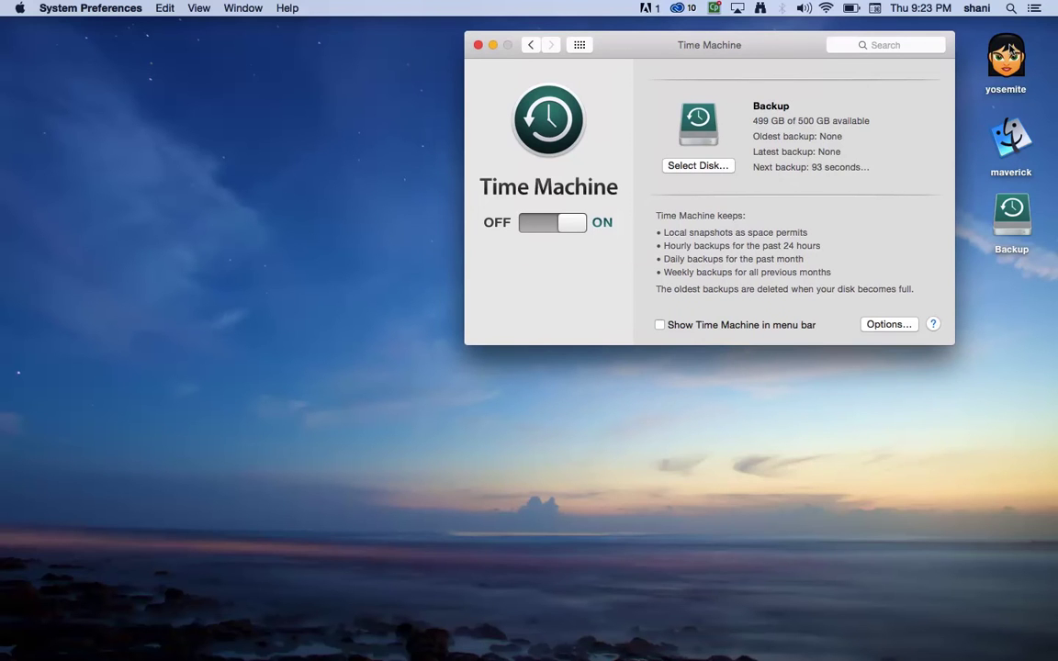
pyautogui.click(896, 319)
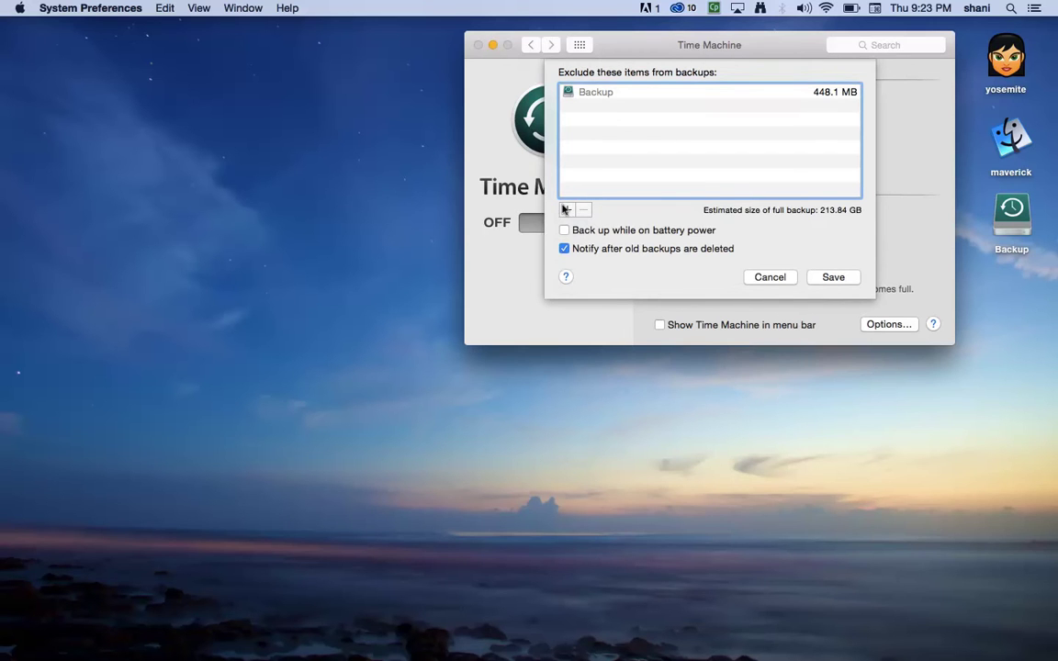
pyautogui.click(564, 210)
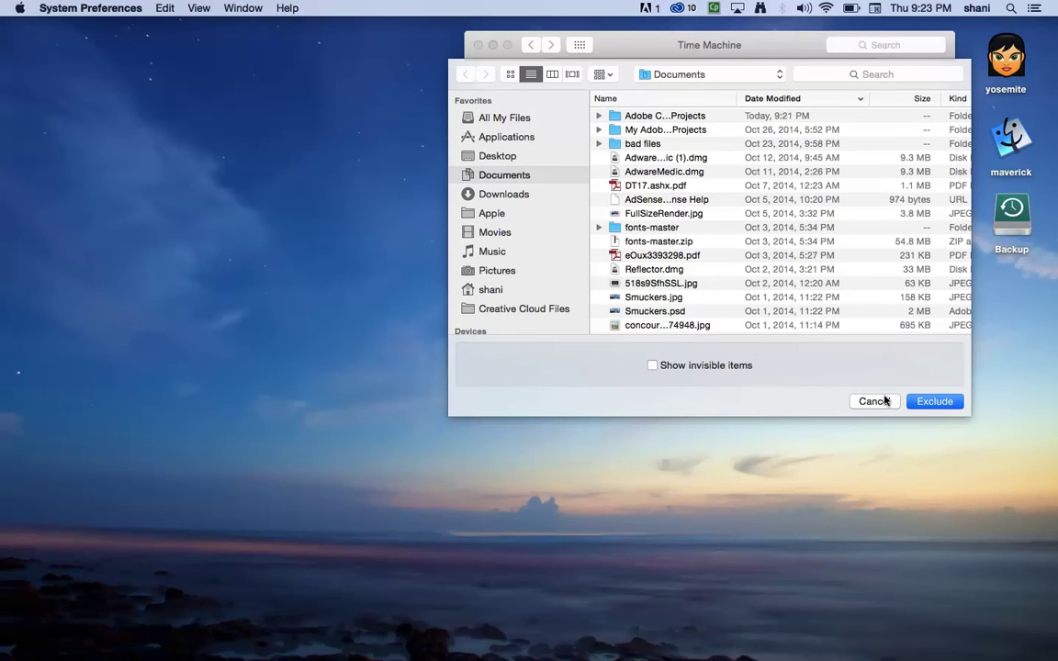
pyautogui.click(877, 401)
pyautogui.moveTo(1011, 139); pyautogui.dragTo(661, 161)
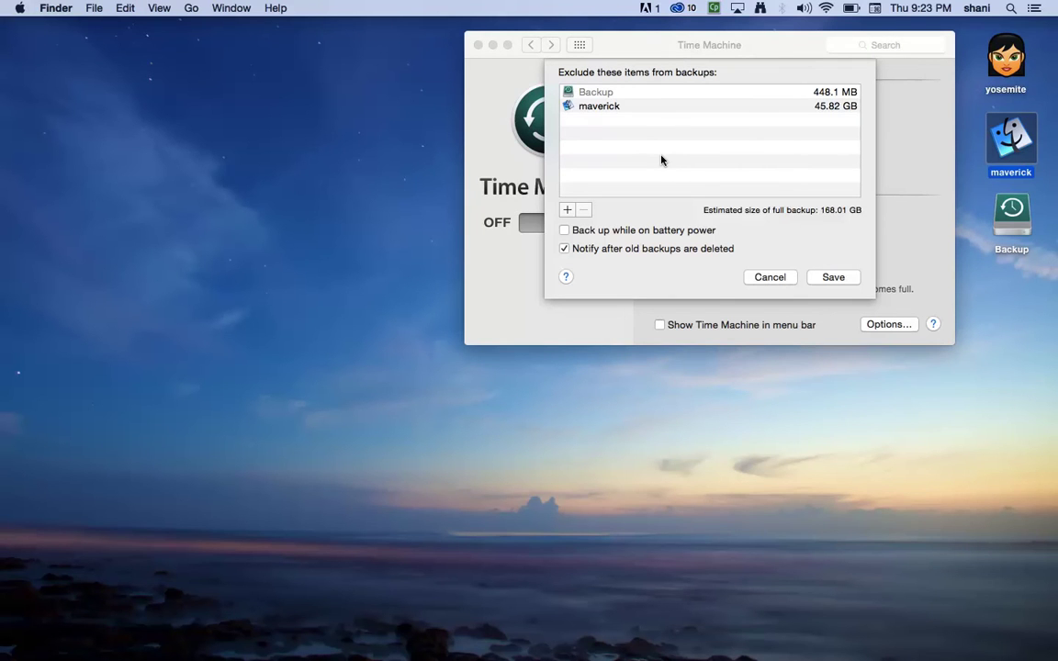
pyautogui.click(832, 276)
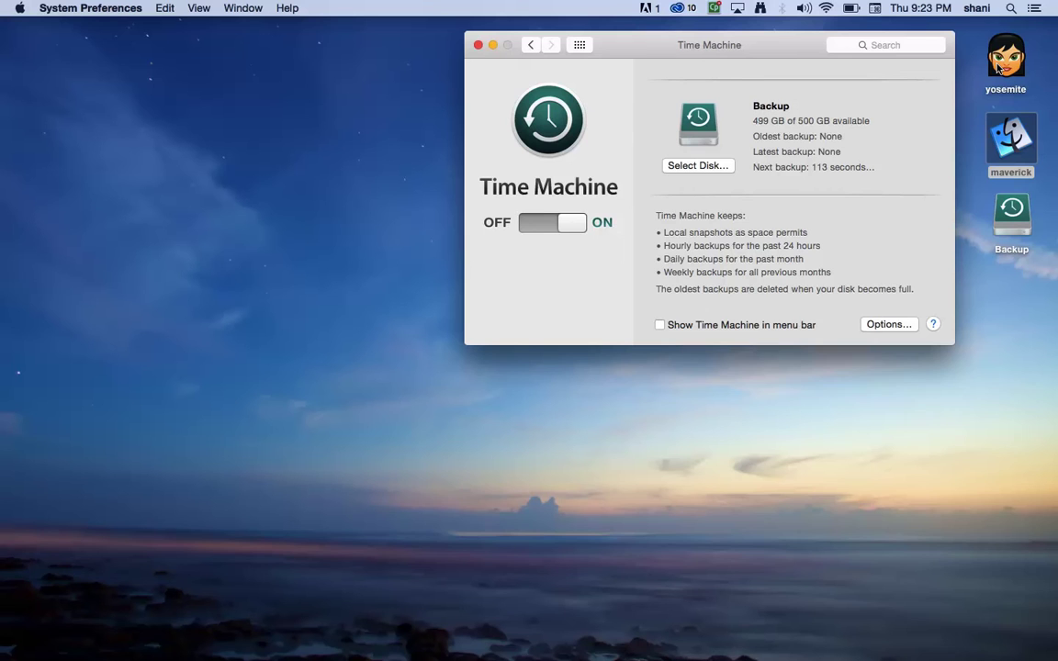
# - Reopen Time Machine options and exclude the yosemite drive's Applications folder from backups
pyautogui.click(875, 325)
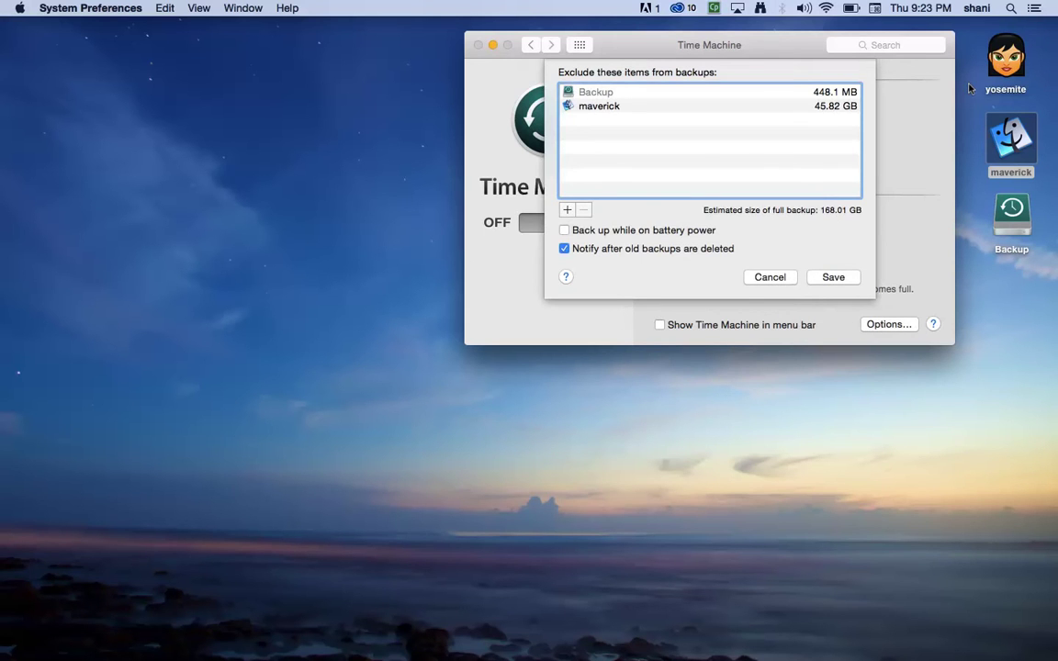
pyautogui.click(1005, 62)
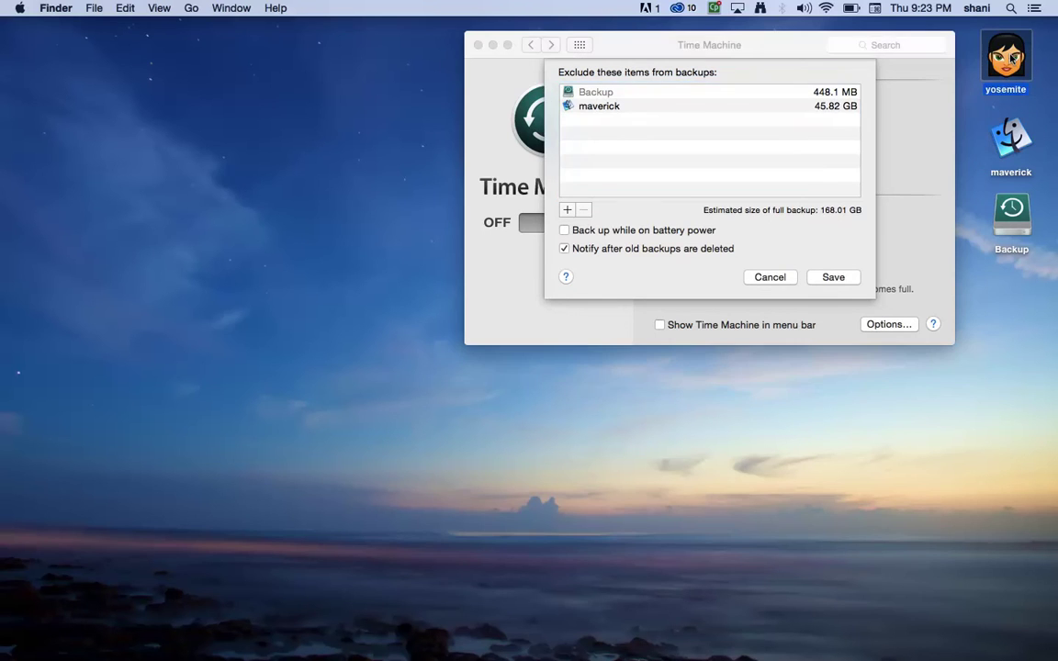
pyautogui.doubleClick(1006, 62)
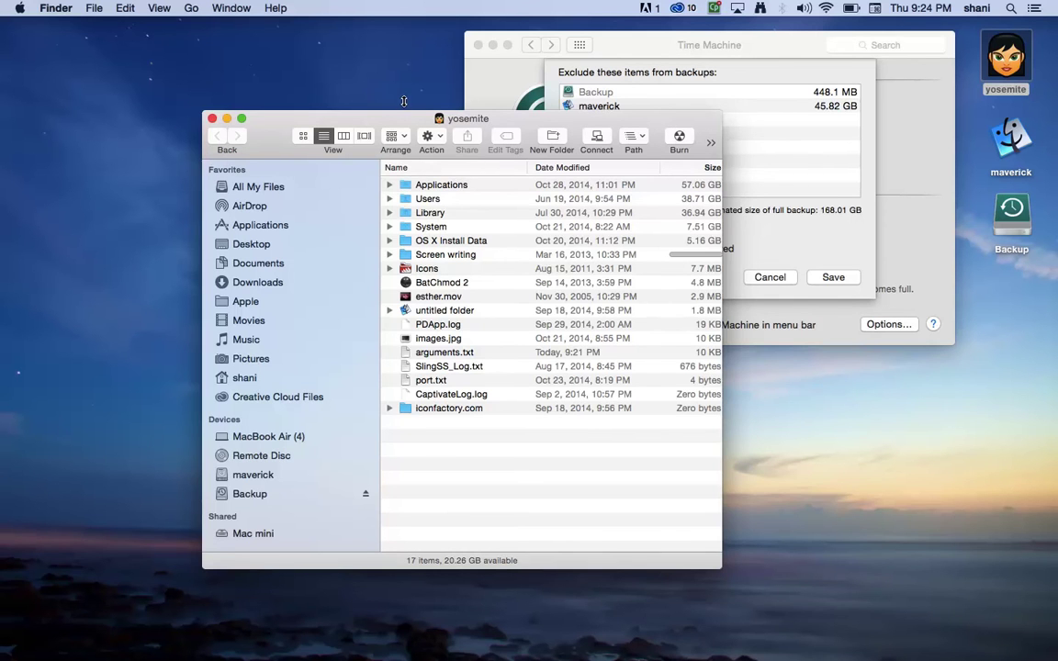
pyautogui.moveTo(364, 105); pyautogui.dragTo(496, 270)
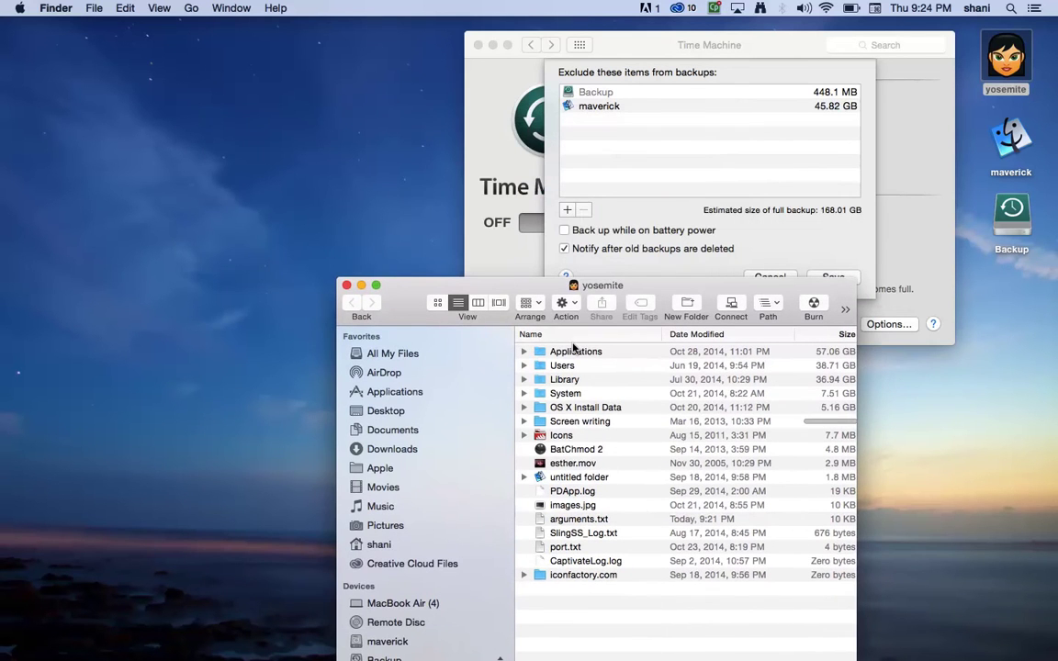
pyautogui.moveTo(573, 347); pyautogui.dragTo(629, 144)
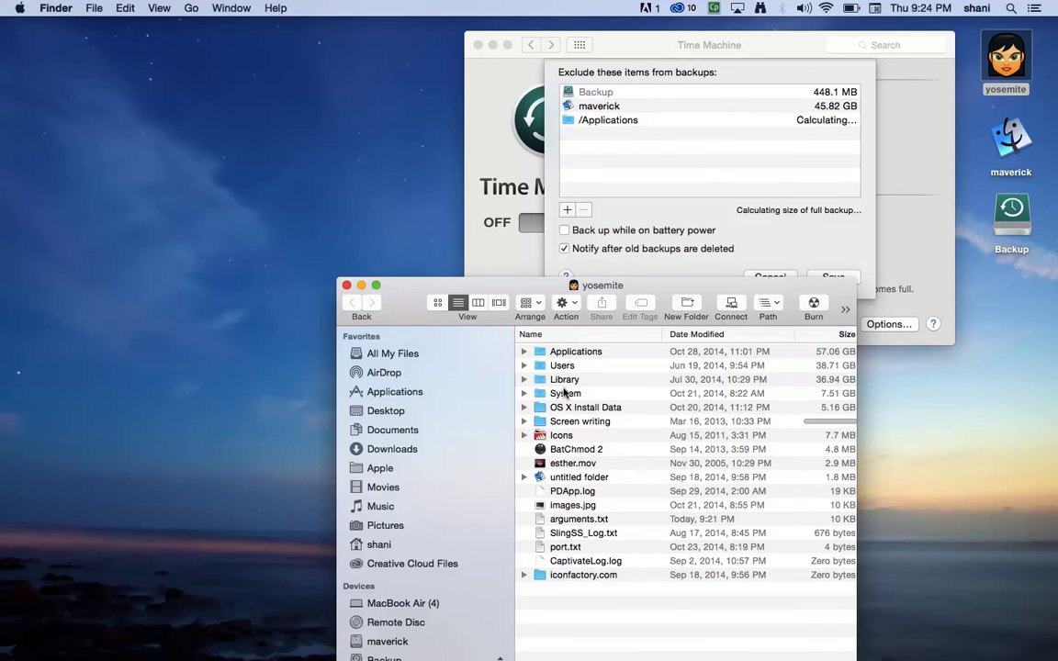
# - Exclude the Users Shared, admin and Guest folders too, then close the yosemite window
pyautogui.click(523, 365)
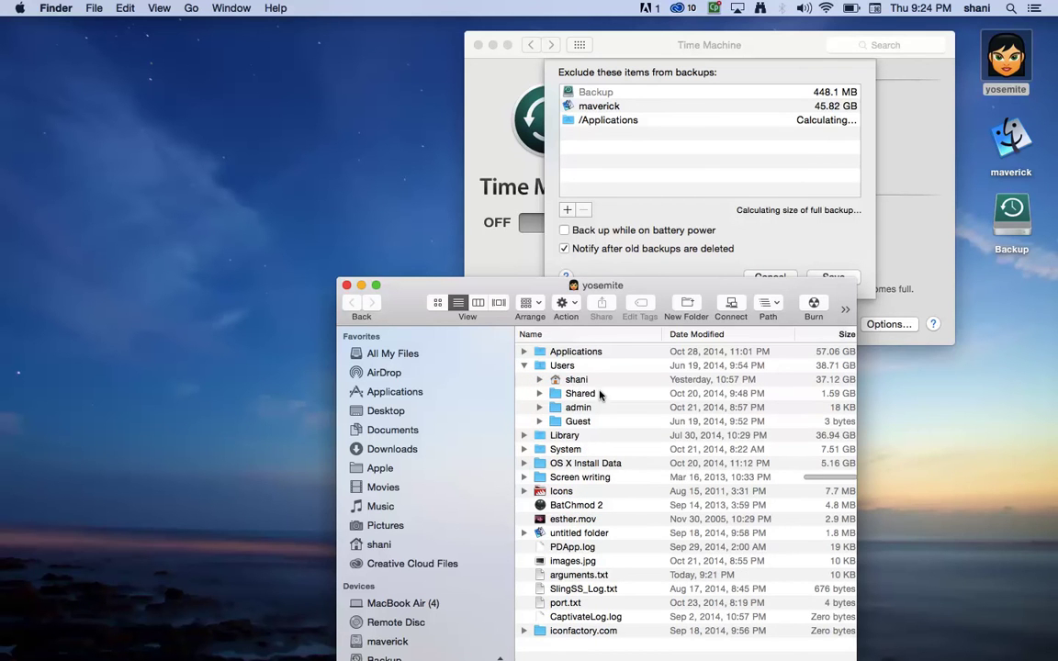
pyautogui.click(587, 394)
pyautogui.keyDown('shift'); pyautogui.click(579, 420); pyautogui.keyUp('shift')
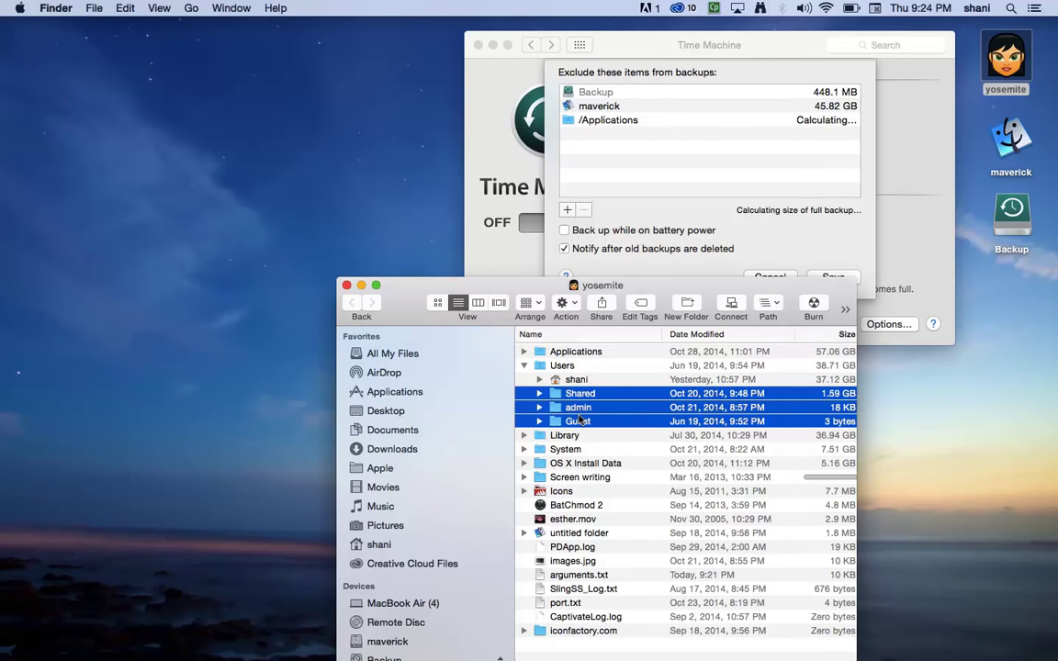
pyautogui.moveTo(578, 420); pyautogui.dragTo(595, 177)
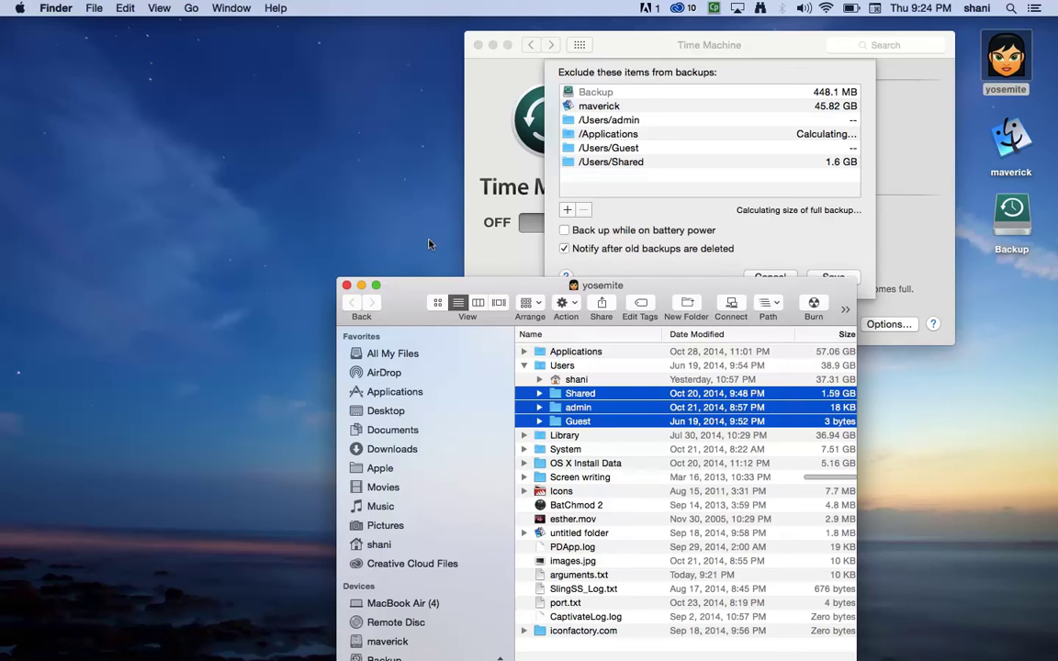
pyautogui.click(346, 285)
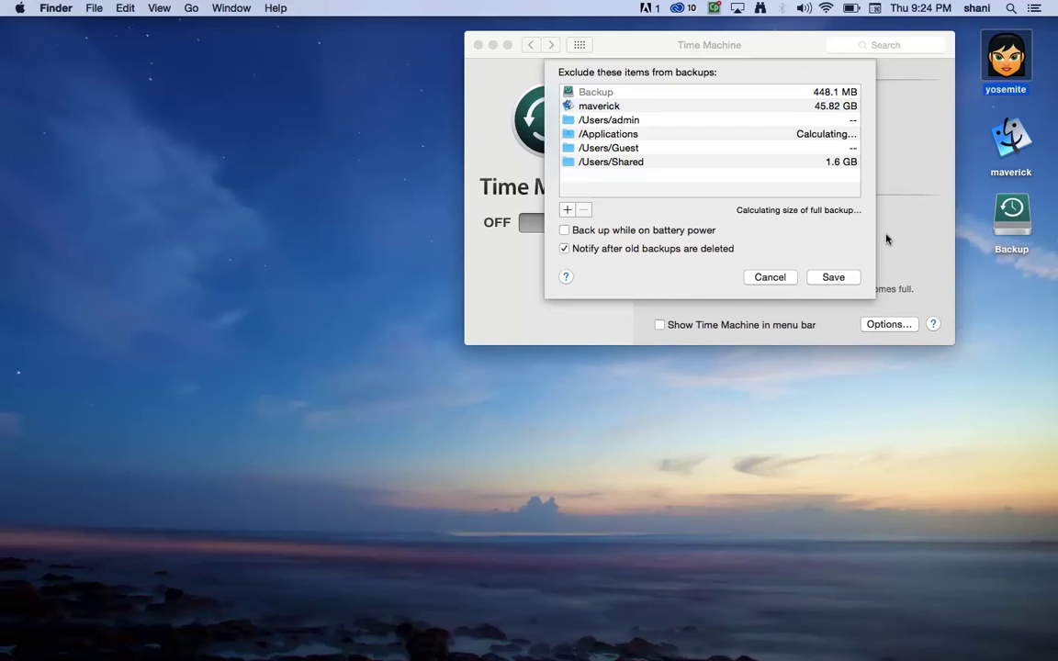
# - Save the exclusions, enable the Time Machine menu bar icon, and switch Time Machine off and back on
pyautogui.click(833, 277)
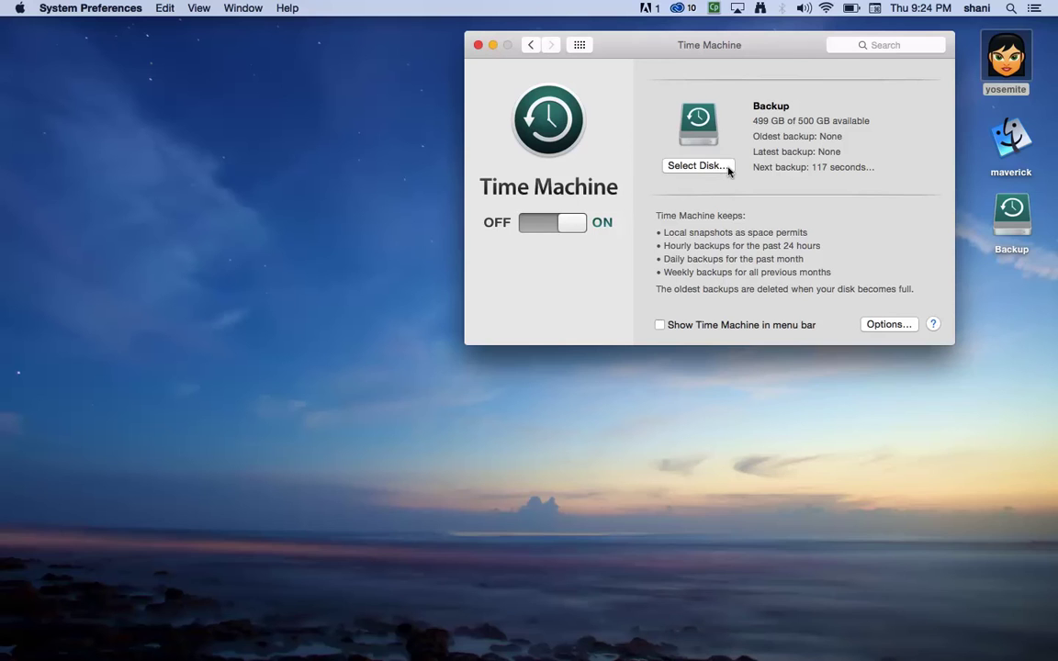
pyautogui.click(683, 328)
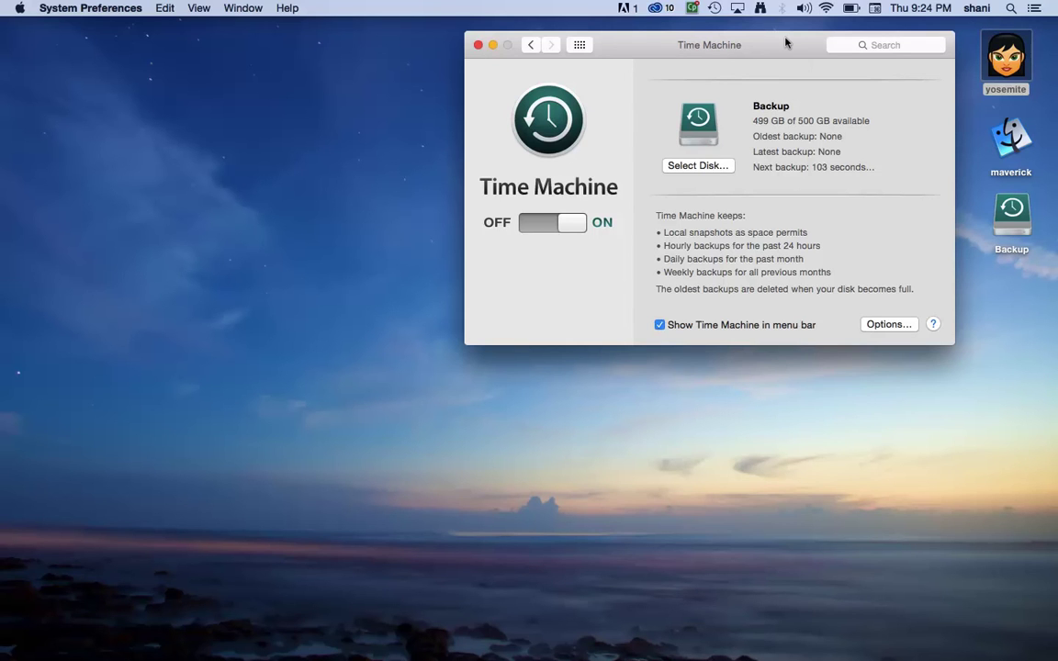
pyautogui.click(532, 220)
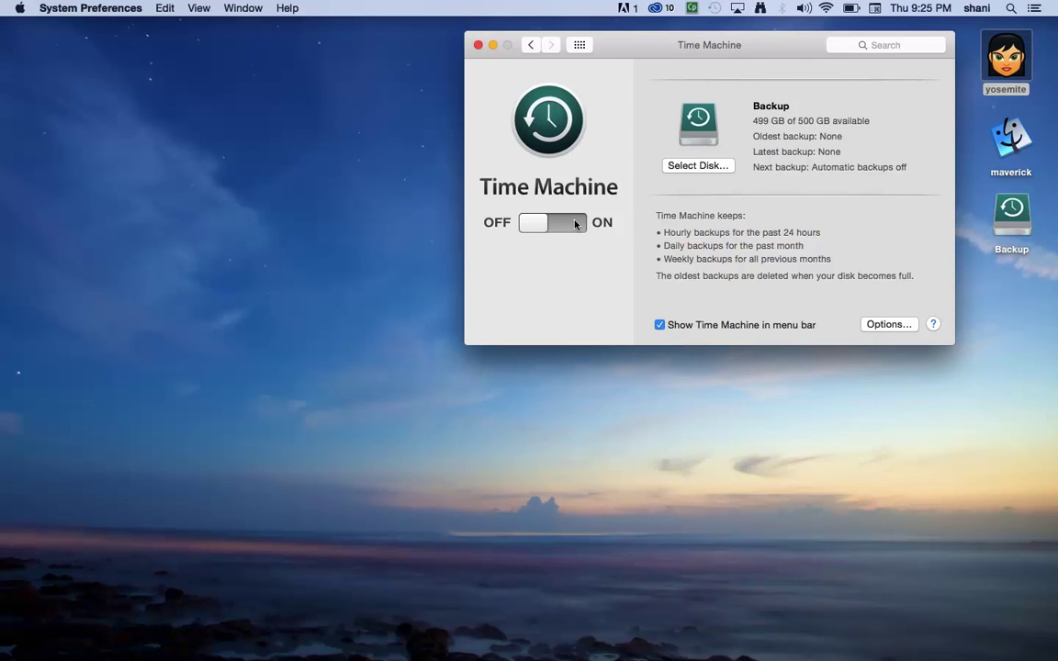
pyautogui.click(575, 224)
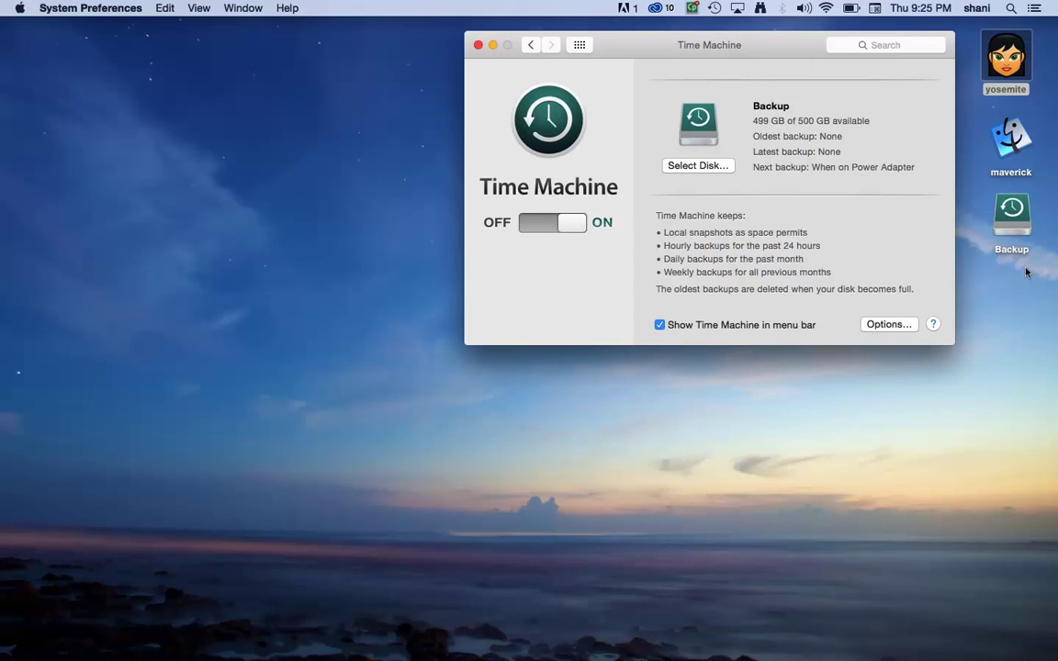
# - Close System Preferences and open the Backup drive, showing 0 items and 499.28 GB available
pyautogui.click(477, 44)
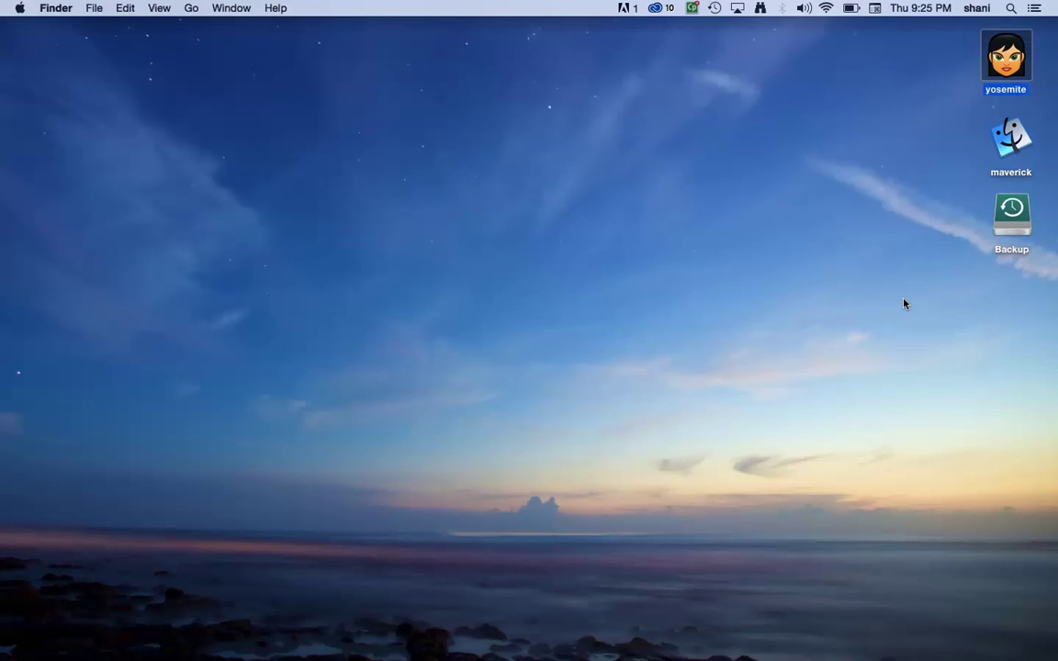
pyautogui.doubleClick(1013, 213)
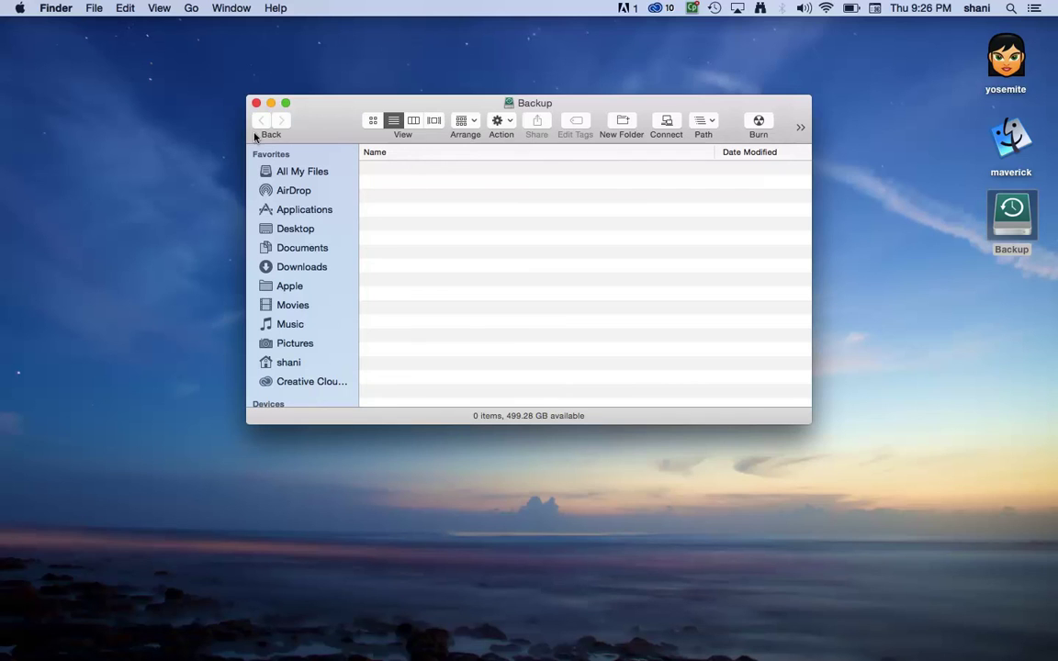
pyautogui.click(162, 83)
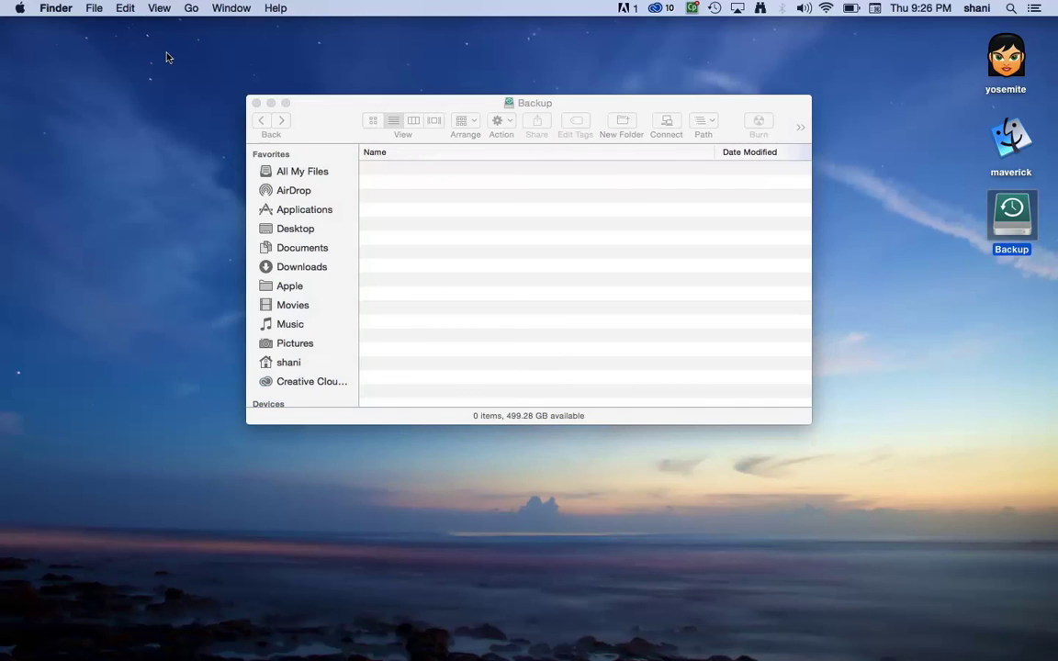
pyautogui.click(156, 8)
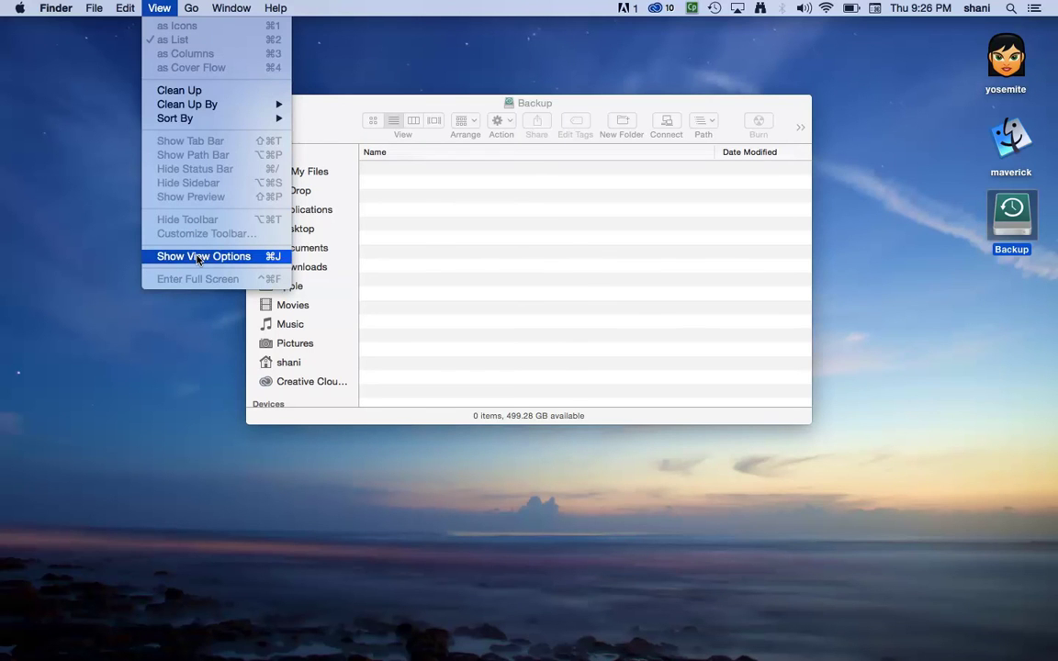
pyautogui.click(467, 278)
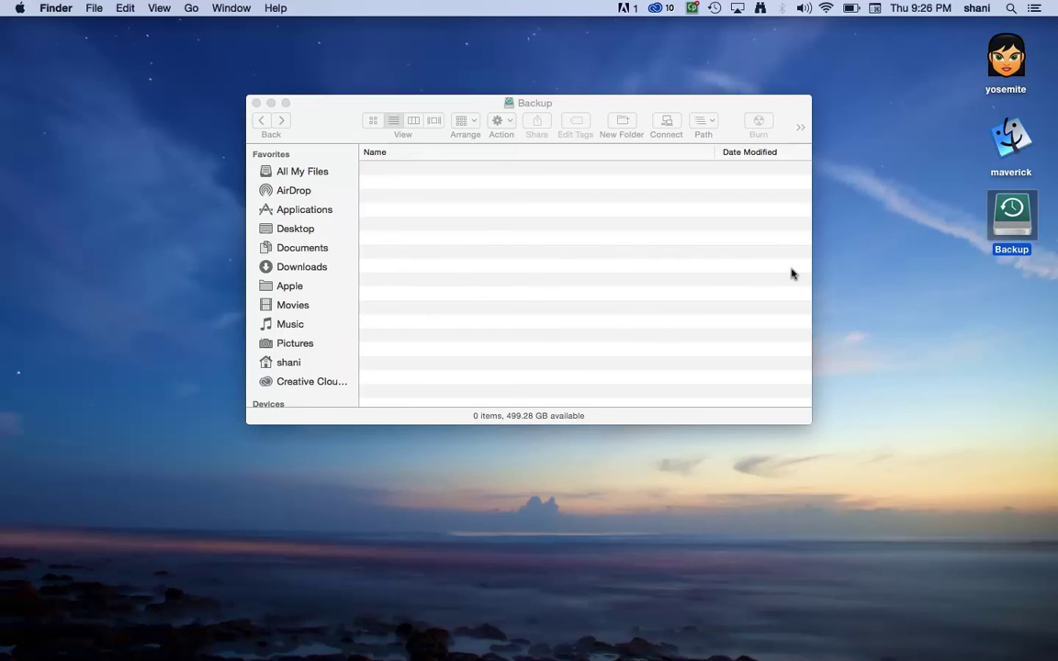
# - Open the yosemite drive and hide, then re-show, its status bar from the View menu
pyautogui.click(1005, 61)
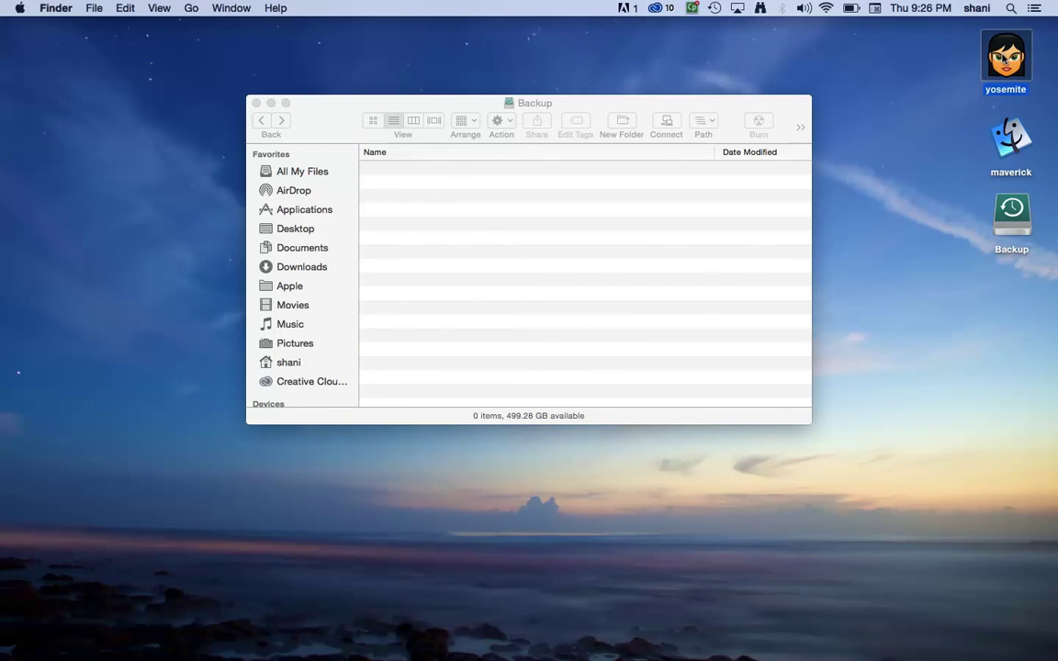
pyautogui.doubleClick(1006, 60)
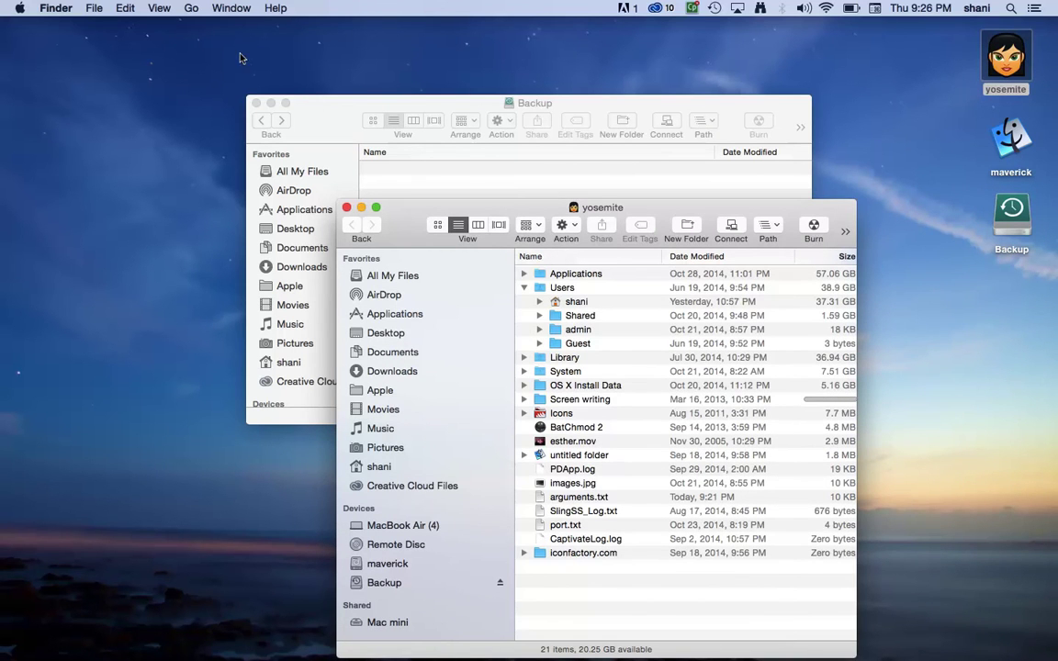
pyautogui.click(158, 7)
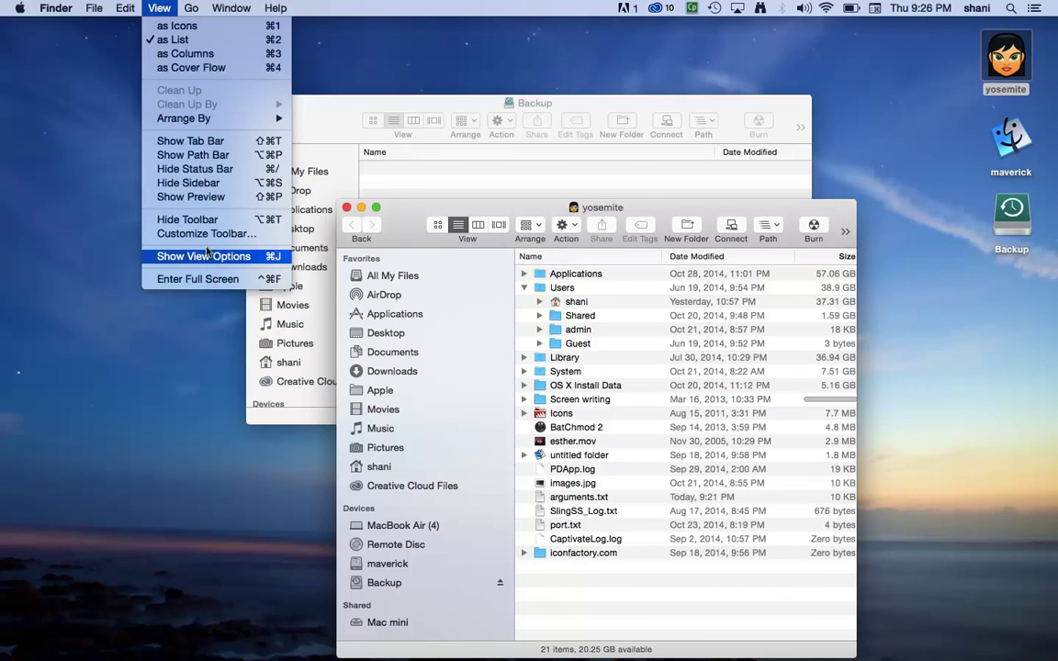
pyautogui.click(202, 169)
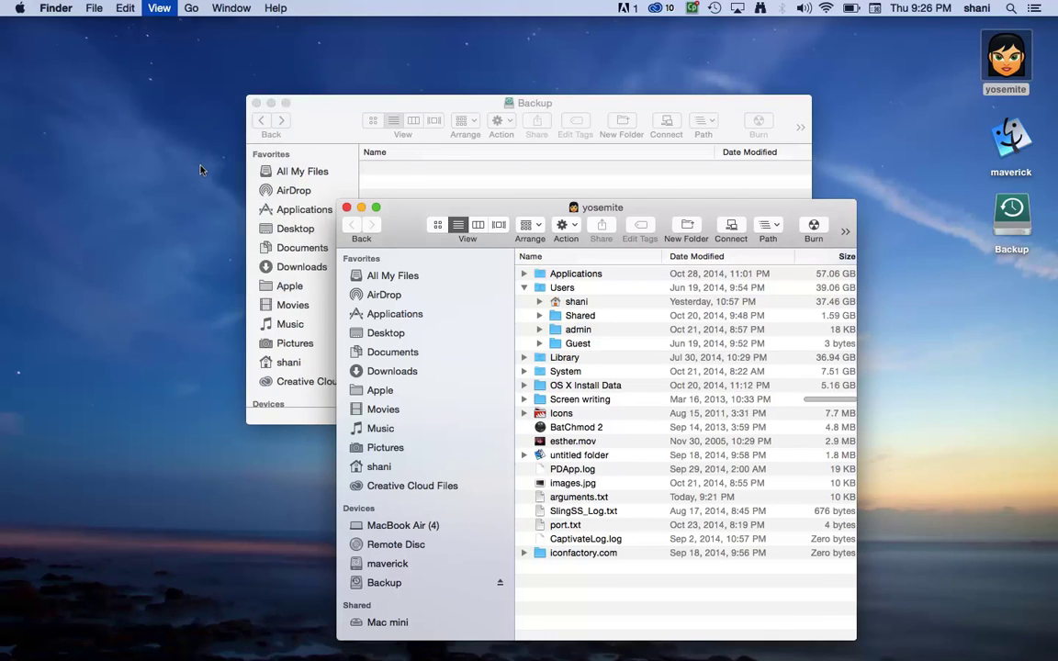
pyautogui.click(159, 8)
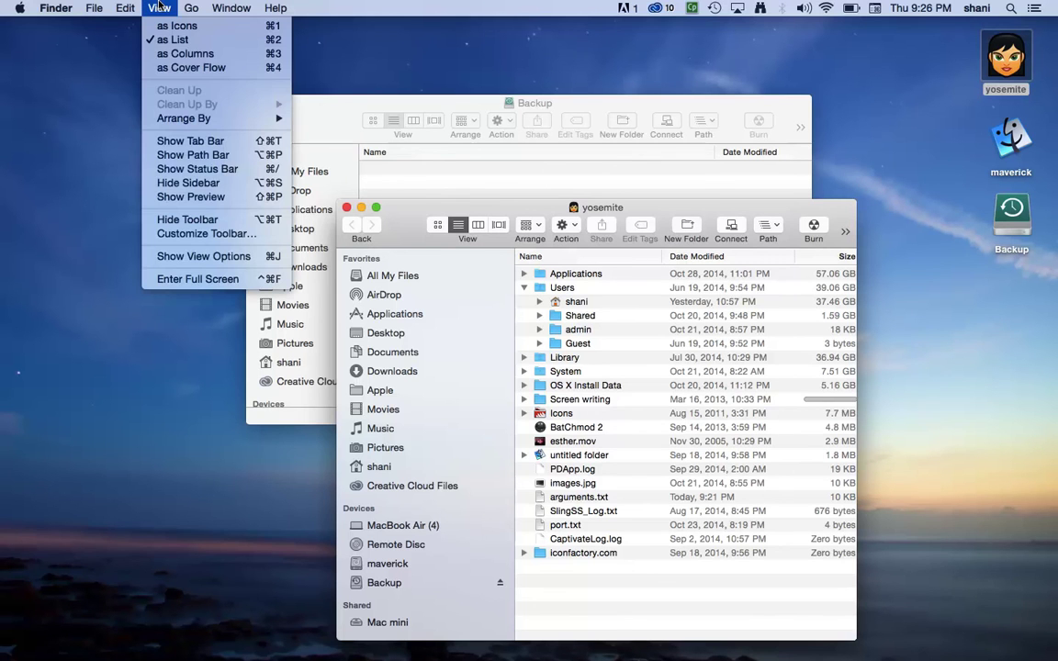
pyautogui.click(179, 169)
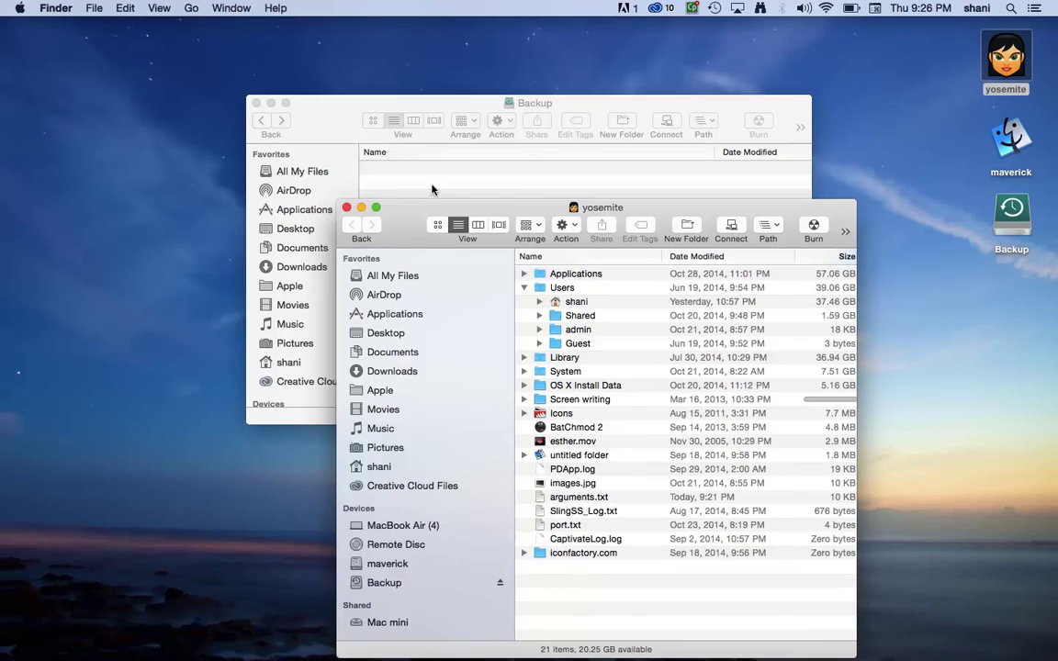
# - Rearrange the drive windows and close both the Backup and yosemite windows
pyautogui.moveTo(413, 208); pyautogui.dragTo(500, 16)
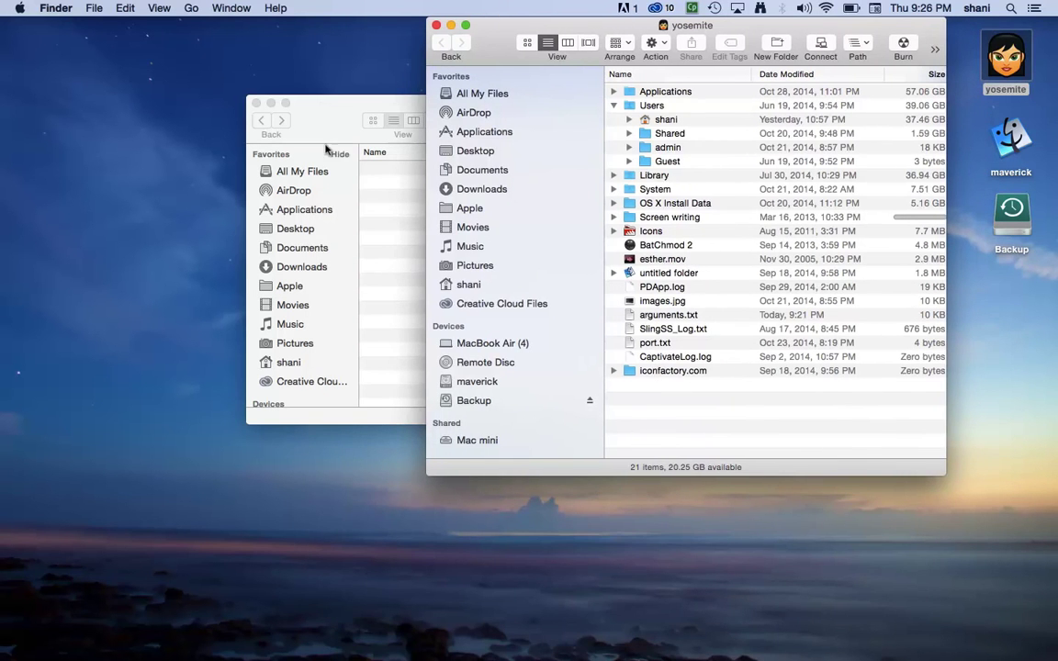
pyautogui.click(401, 203)
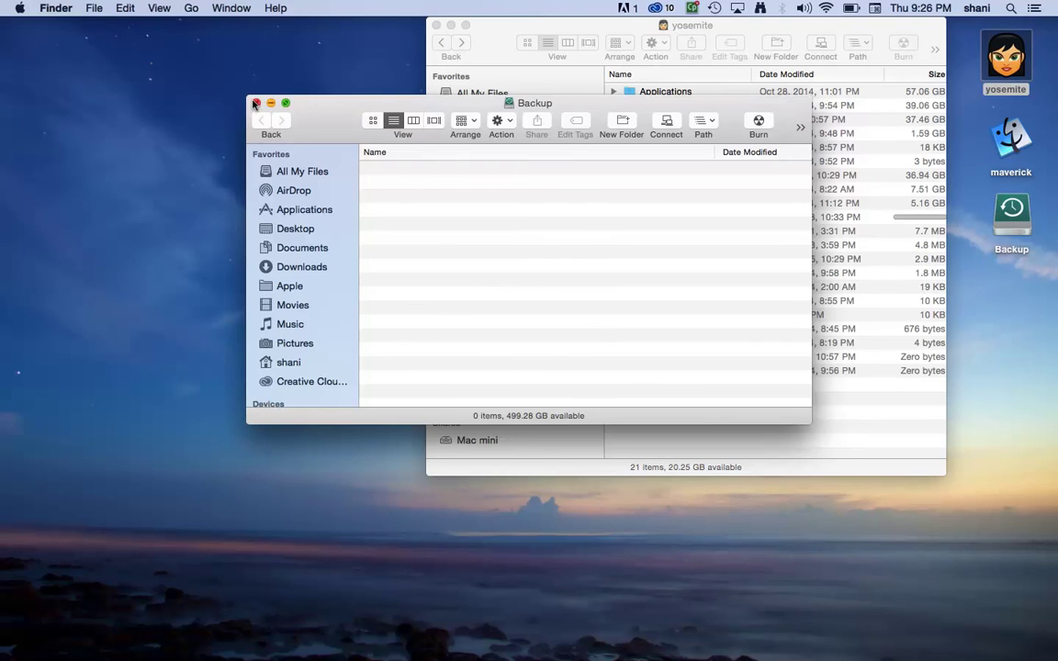
pyautogui.click(256, 103)
pyautogui.moveTo(496, 25); pyautogui.dragTo(318, 117)
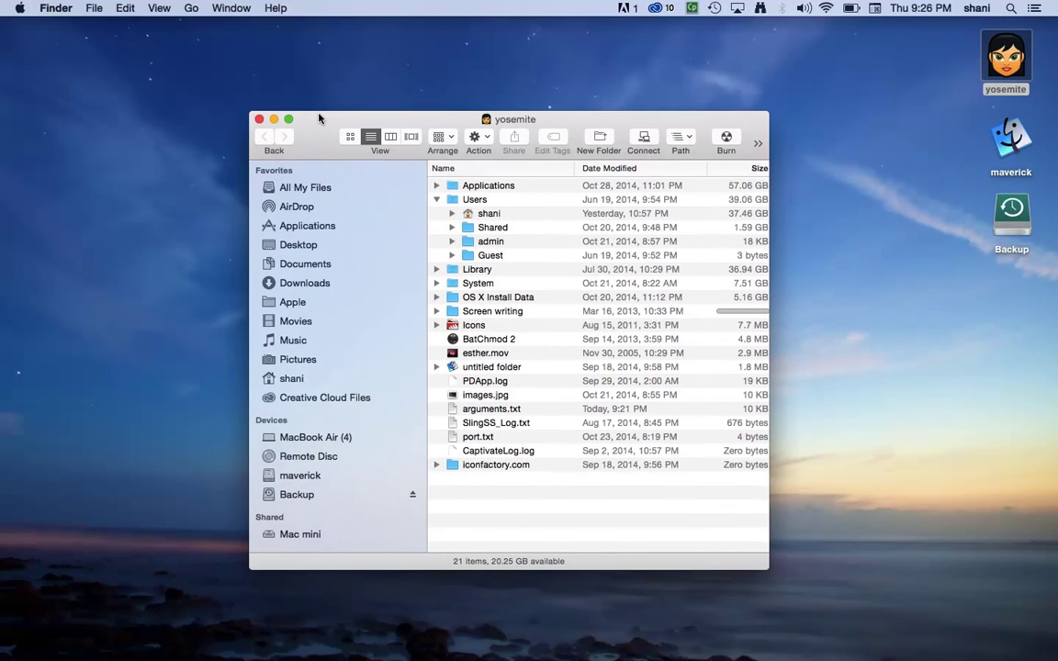
pyautogui.click(259, 119)
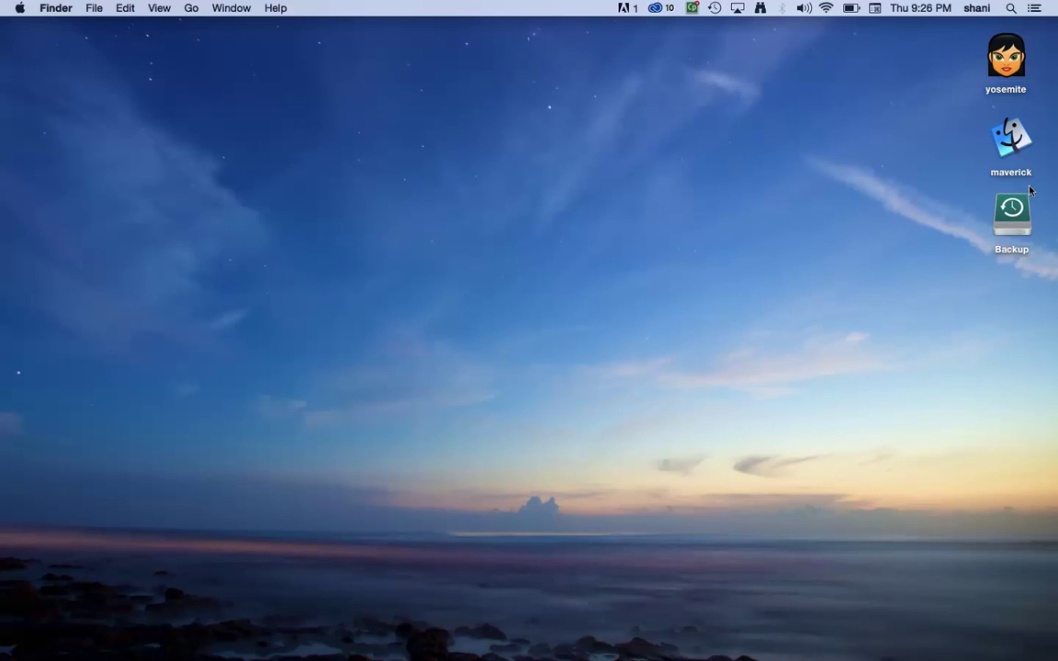
# - Reopen the Backup drive to check it is still empty, then close it
pyautogui.click(1008, 215)
pyautogui.doubleClick(1008, 215)
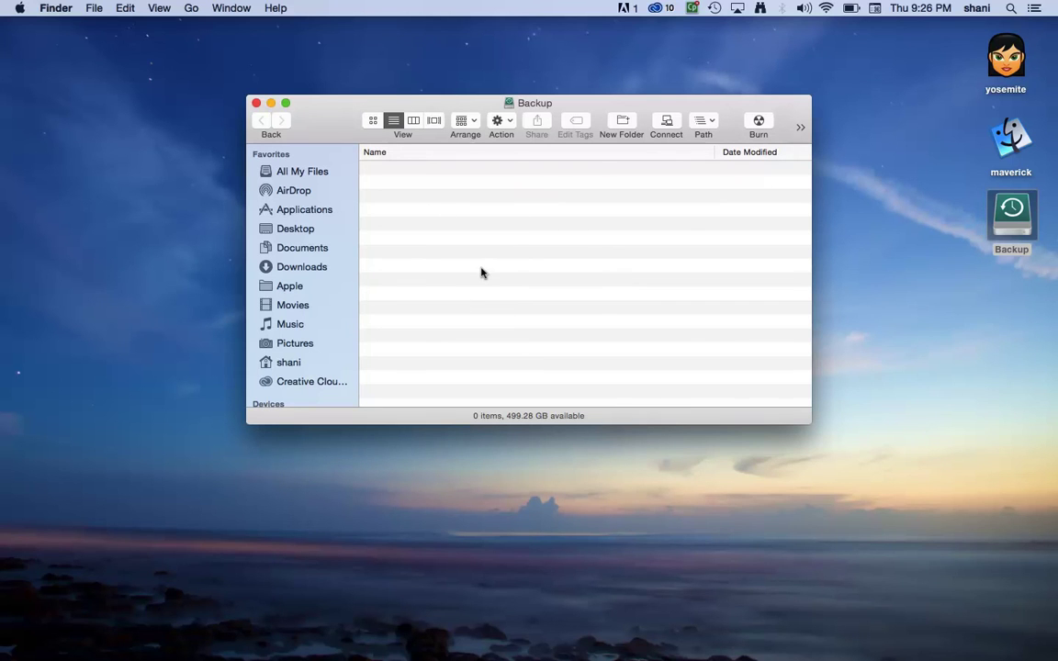
pyautogui.click(254, 104)
# - Reopen System Preferences' Time Machine pane to verify it is on with Backup, 499 GB free
pyautogui.click(310, 154)
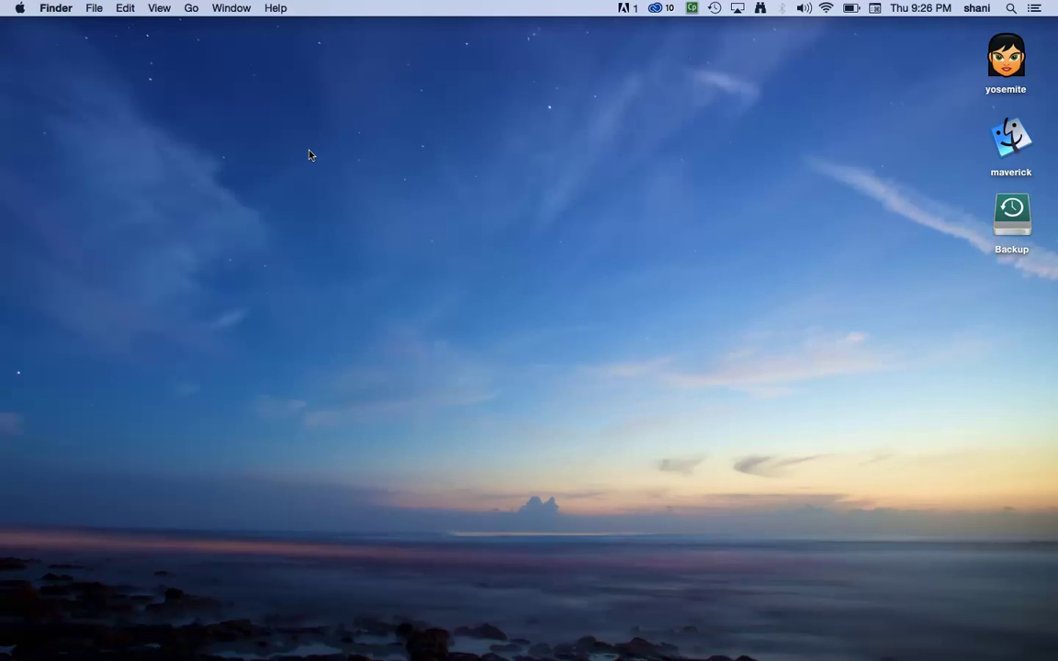
pyautogui.click(20, 8)
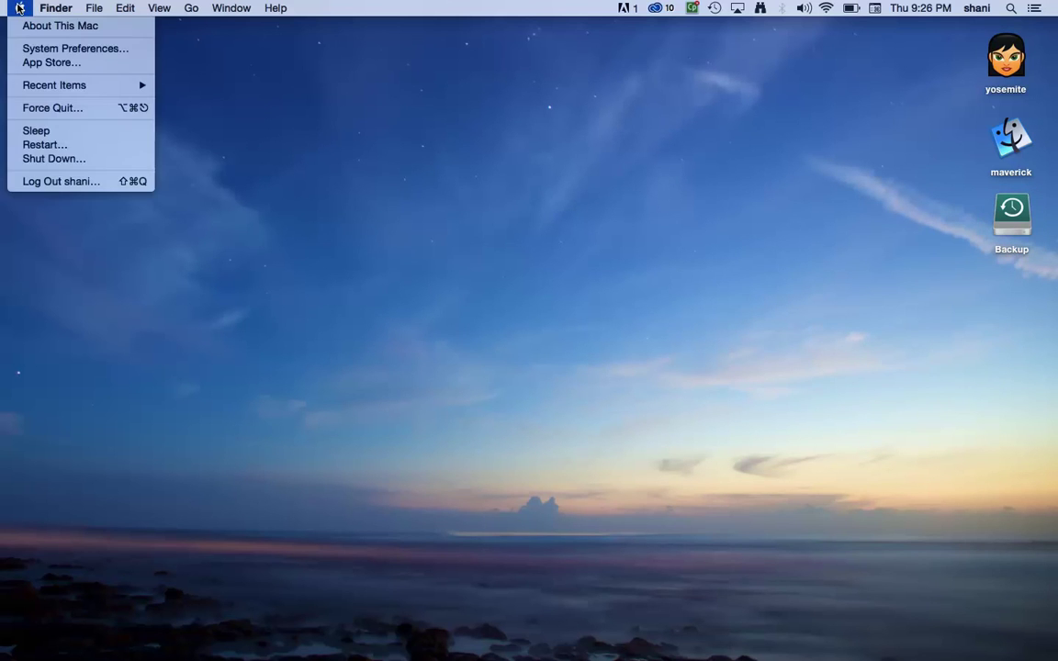
pyautogui.click(62, 50)
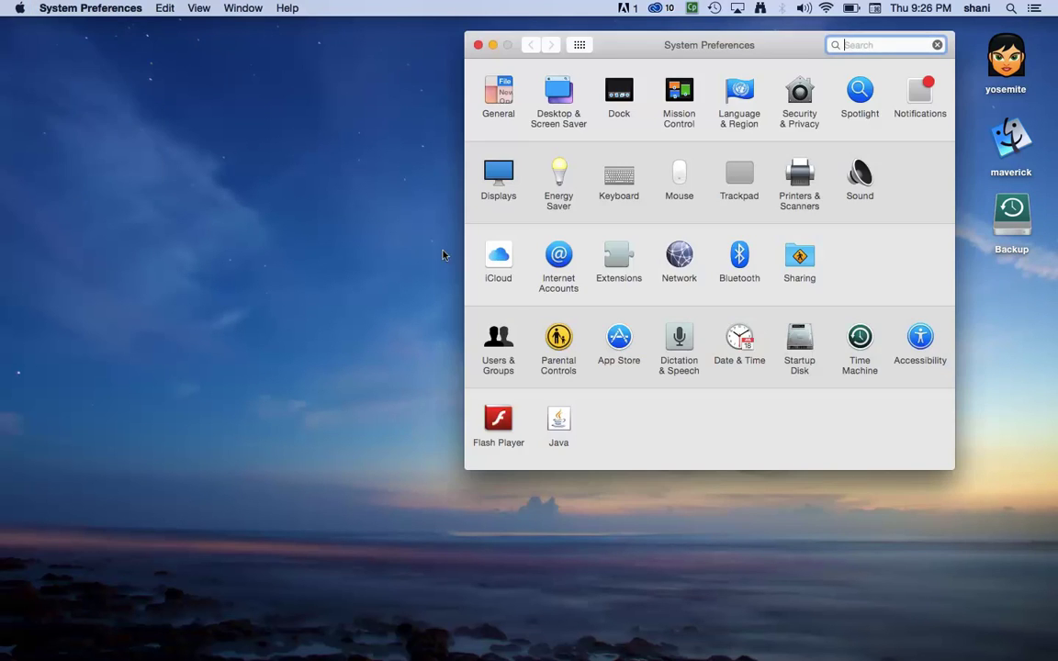
pyautogui.click(859, 338)
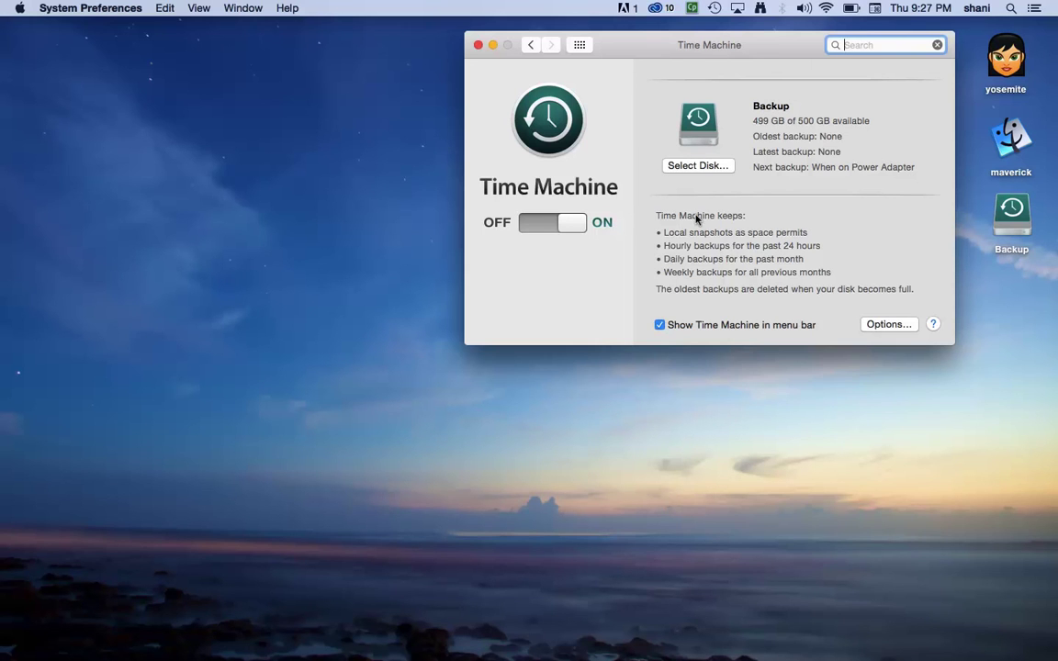
pyautogui.press('super+Return')
pyautogui.moveTo(815, 658)
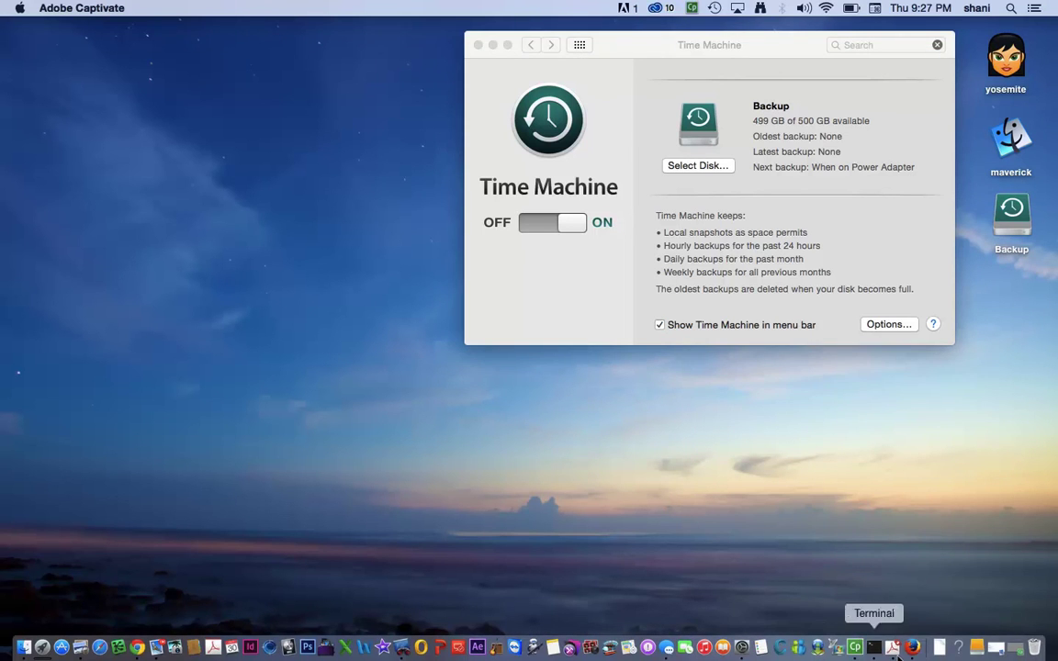